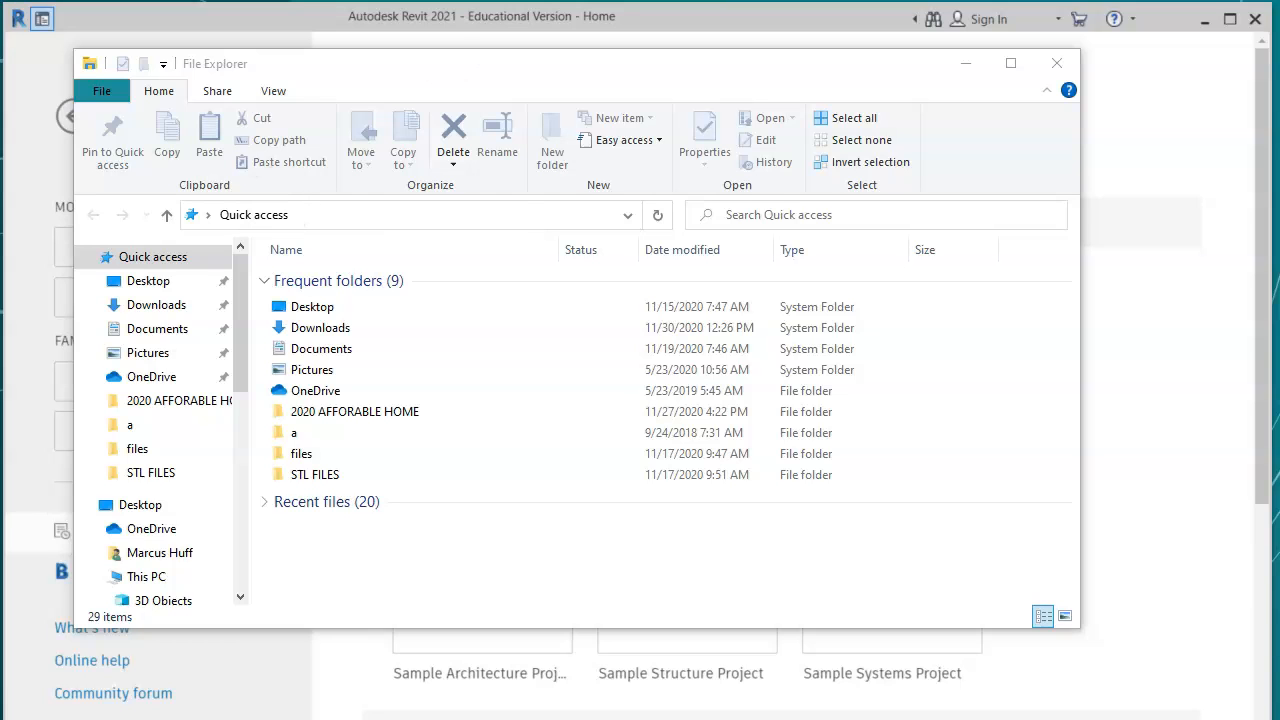
- In File Explorer, open the MY REVIT PROJECTS folder inside Documents
click(337, 64)
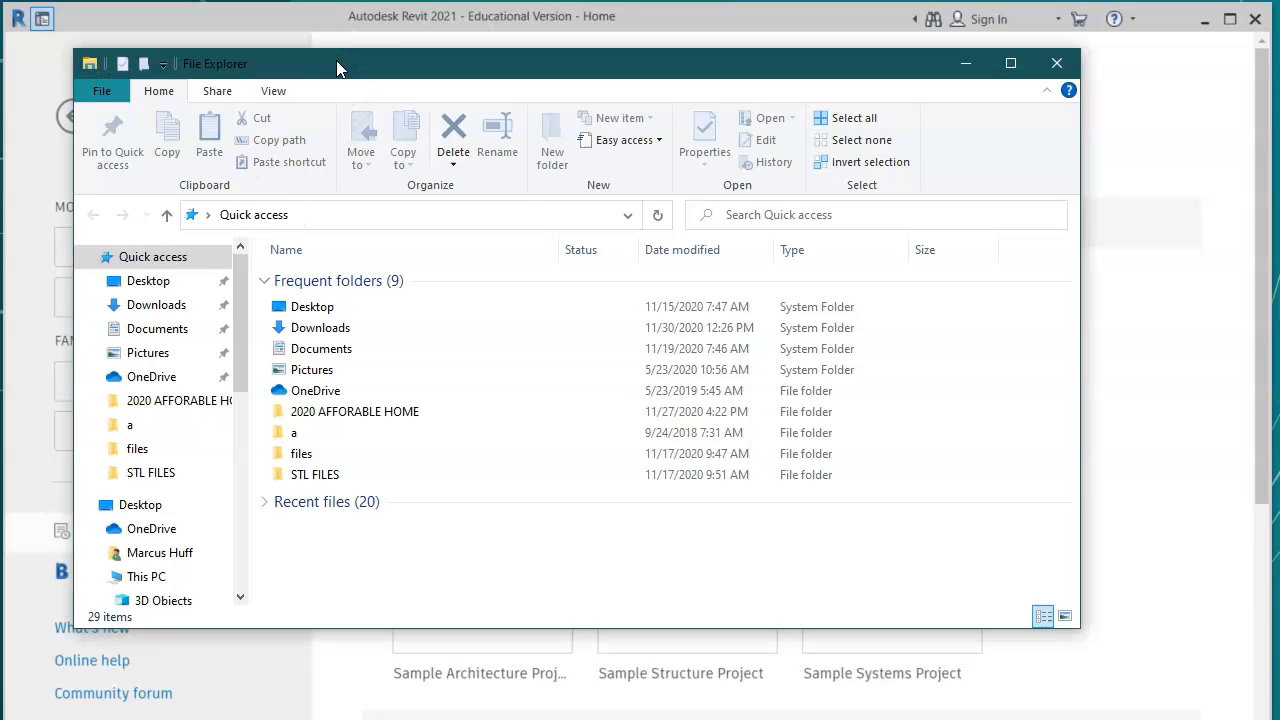
click(153, 331)
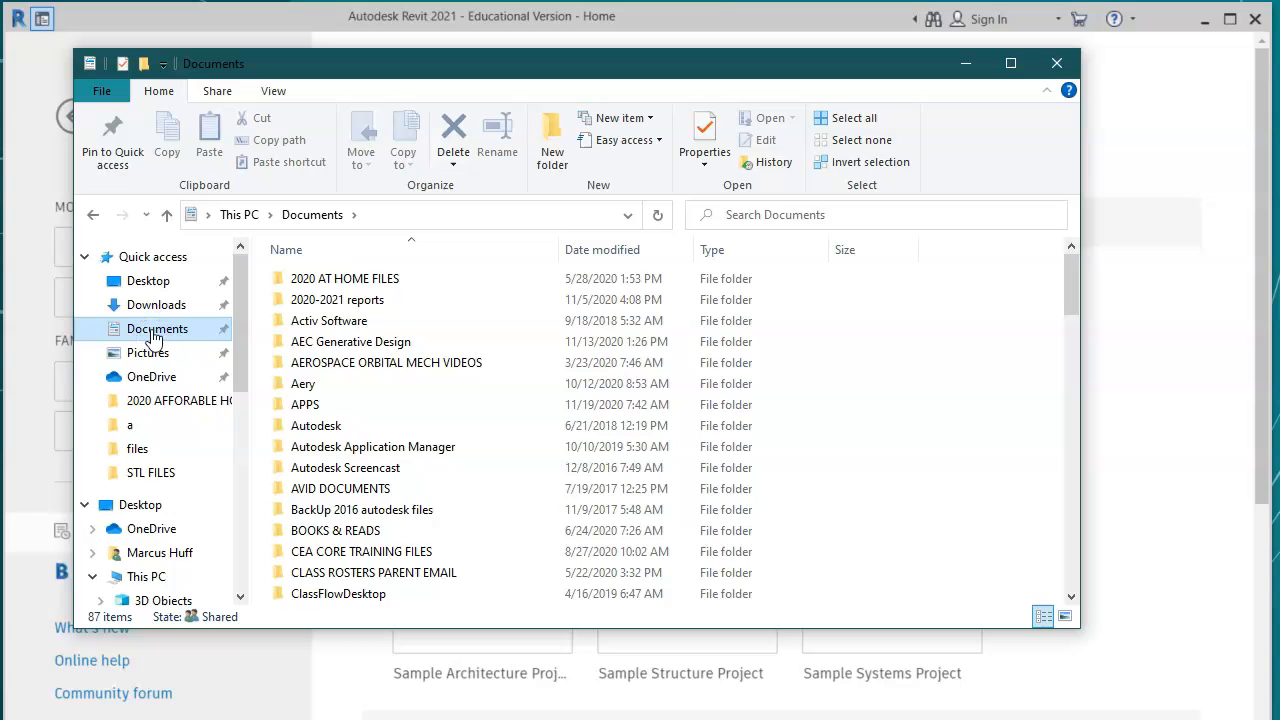
click(600, 425)
scroll(600, 425, down, 7)
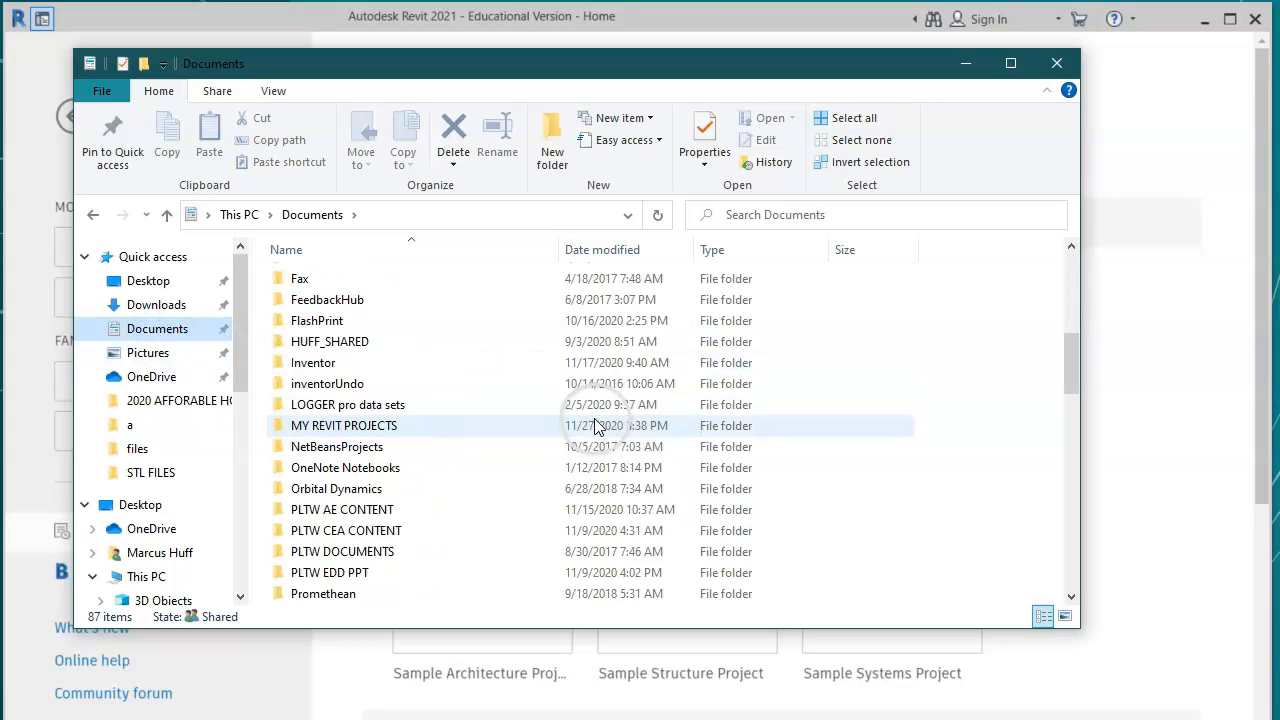
double_click(322, 425)
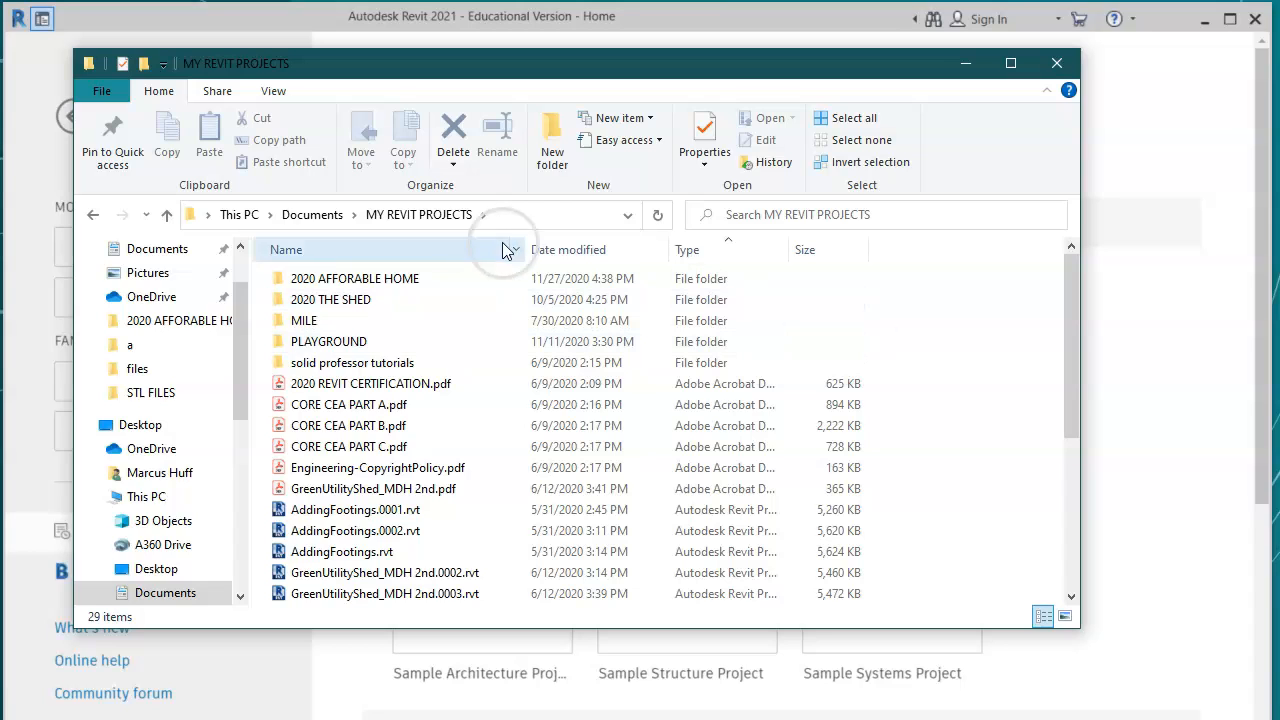
- Create a new folder named JUNK PROJECT inside MY REVIT PROJECTS
click(551, 148)
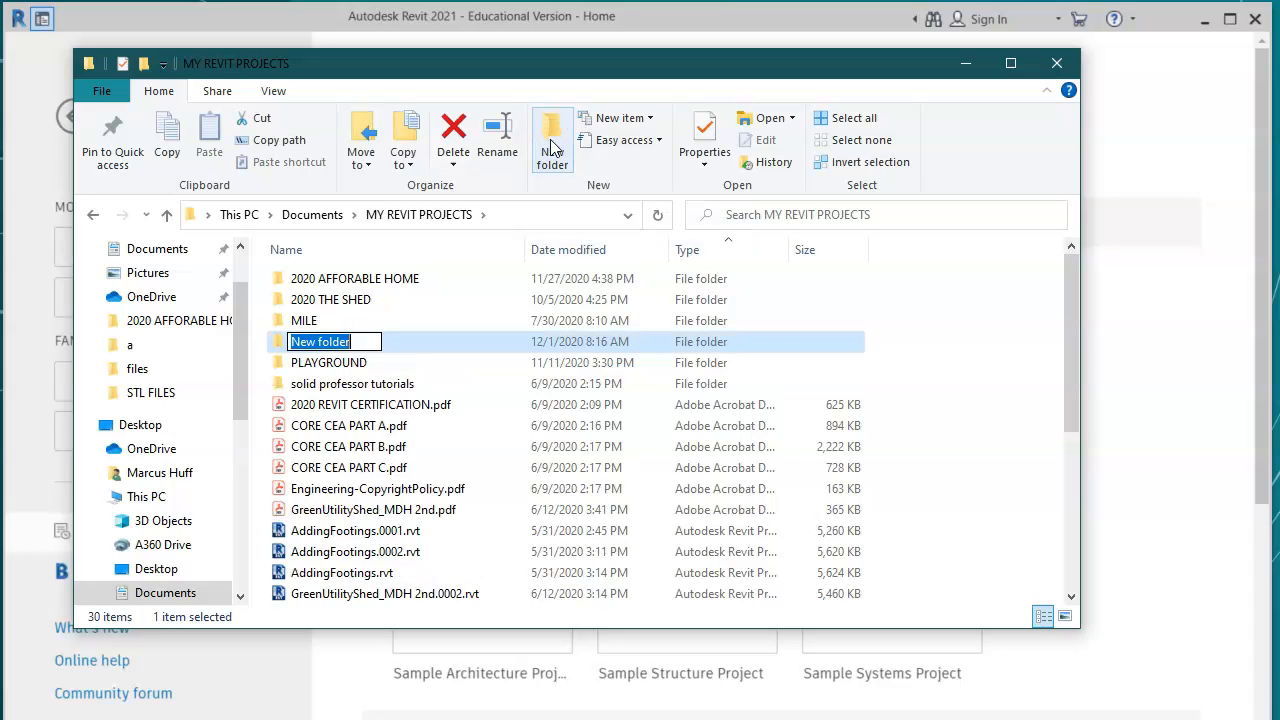
text(JUNK PROJECT)
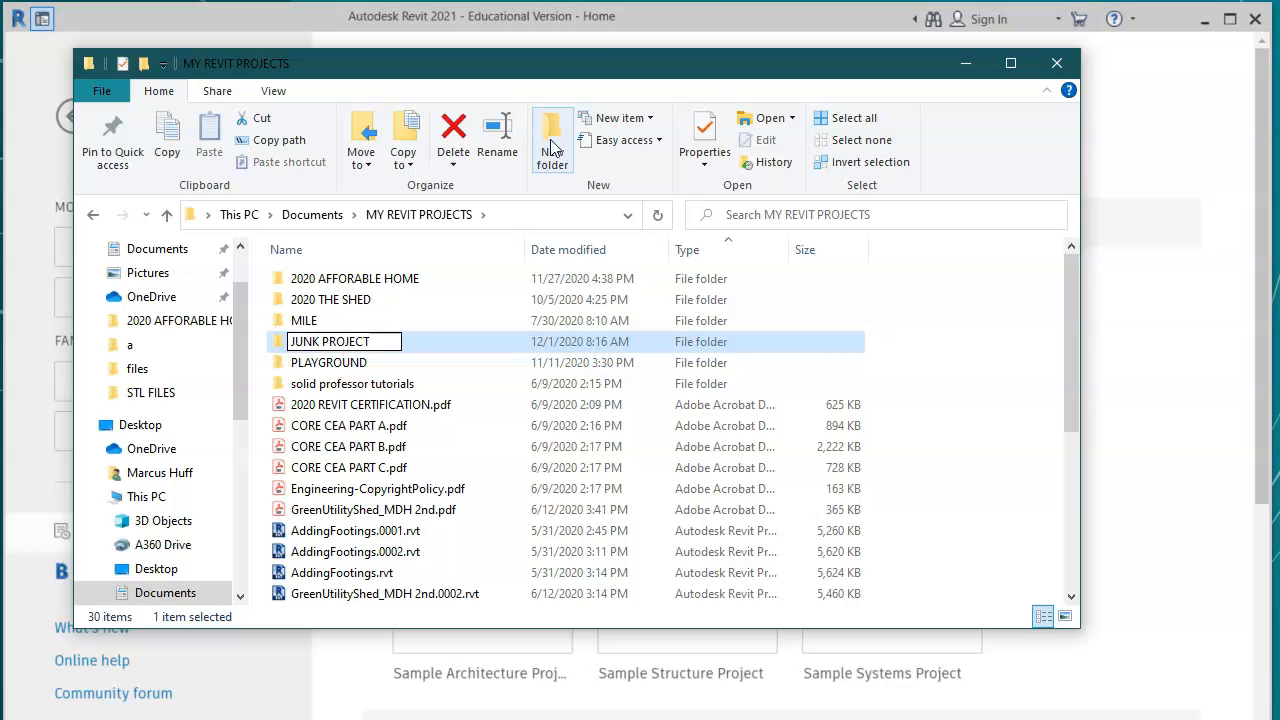
key(Return)
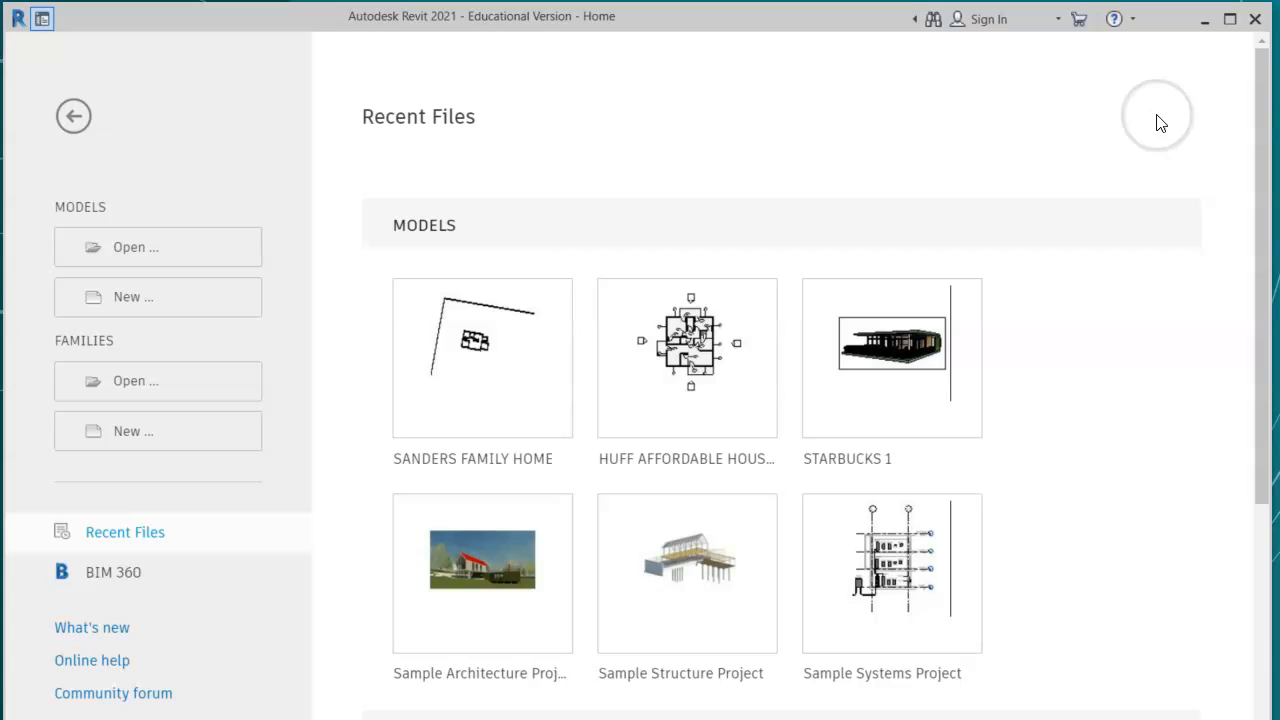
- Switch to Revit and create a new project from the Imperial-Architectural Template
click(1155, 118)
click(637, 12)
click(124, 296)
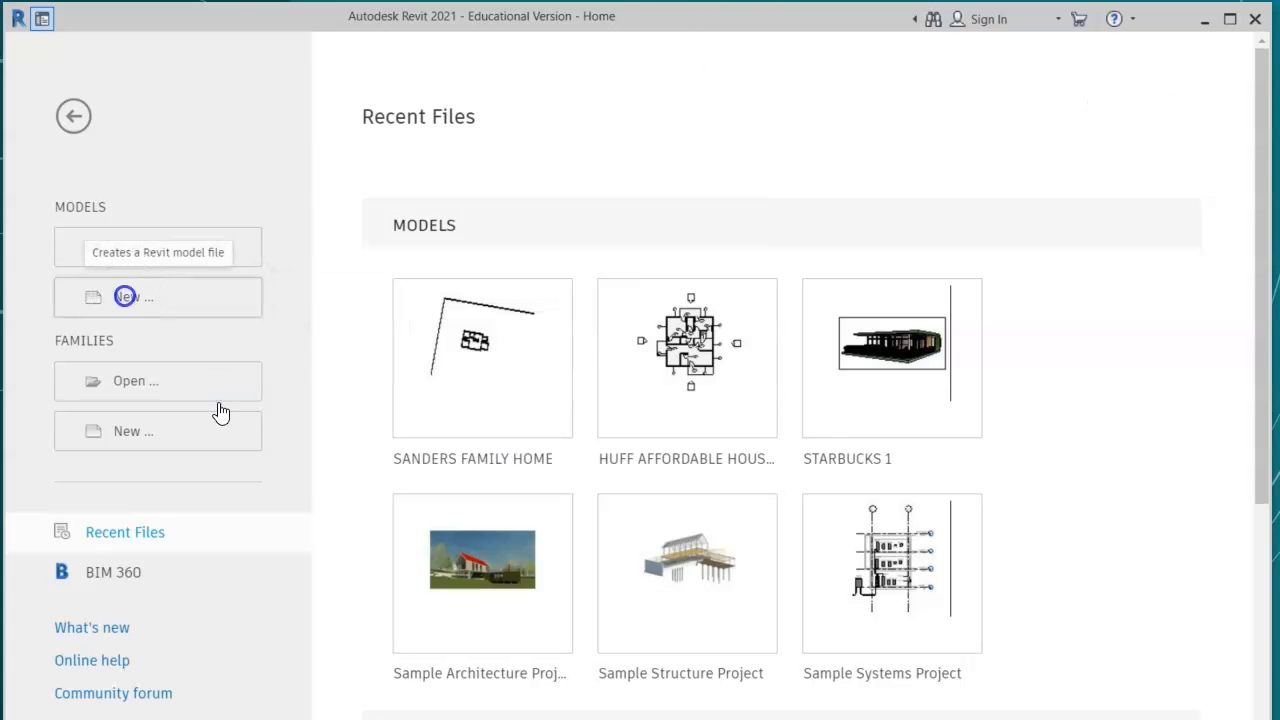
click(647, 334)
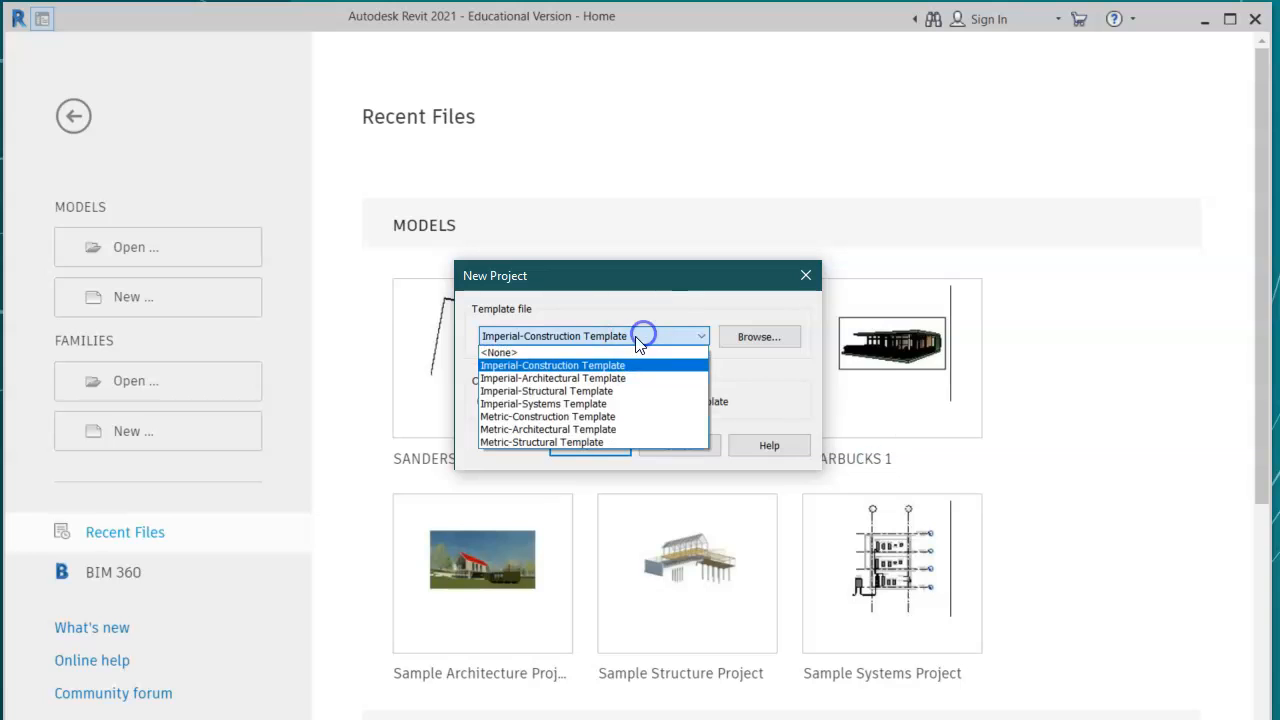
click(664, 380)
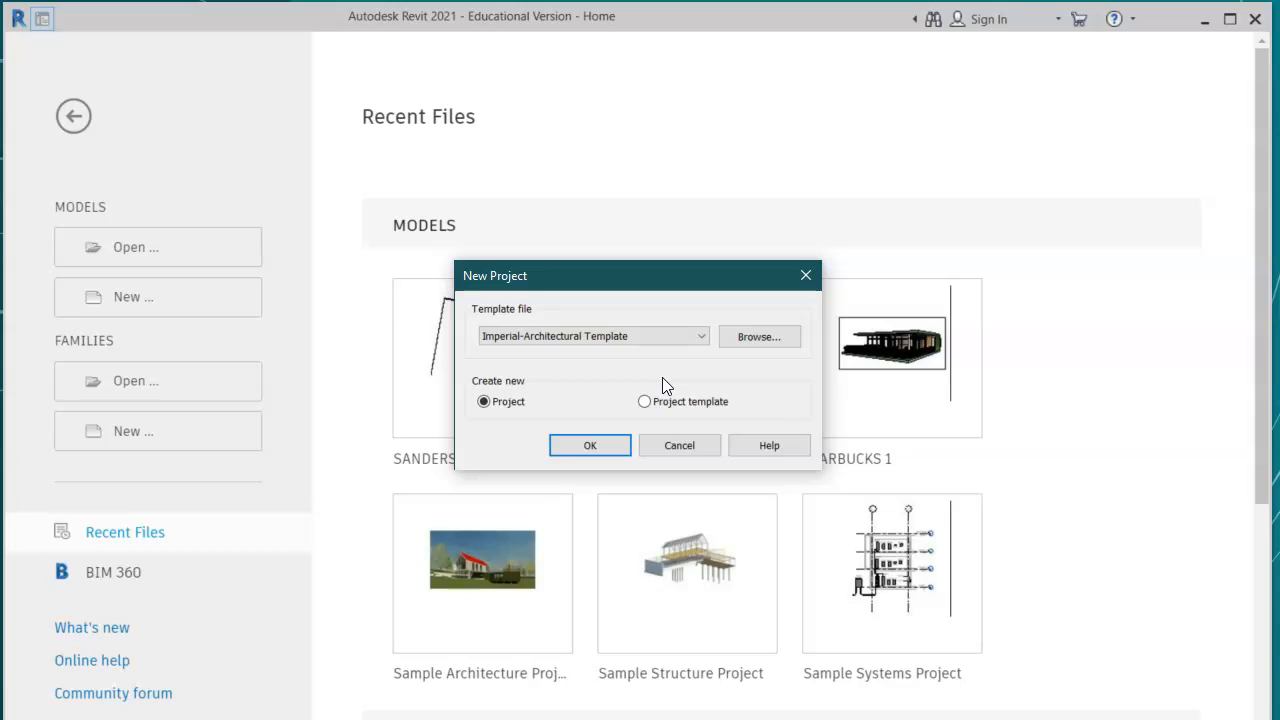
drag(623, 277, 456, 176)
click(431, 343)
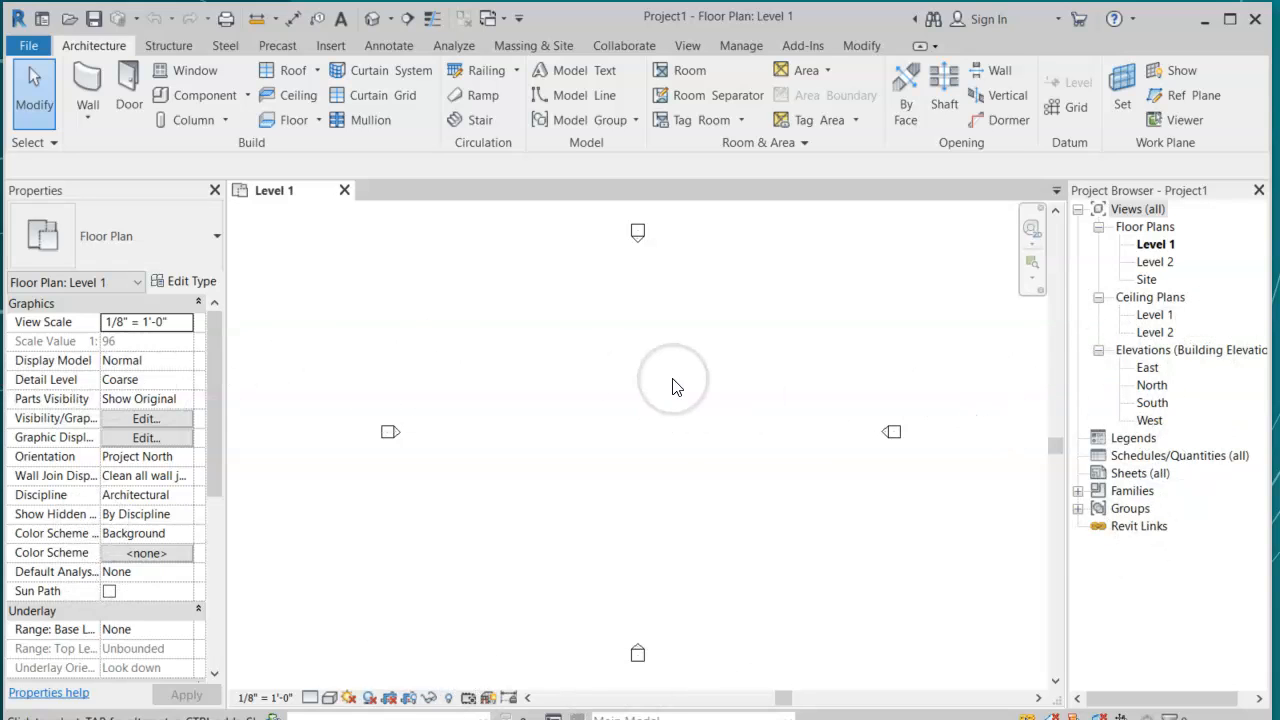
- Start saving the new project and choose the JUNK PROJECT folder inside MY REVIT PROJECTS as the location
click(30, 46)
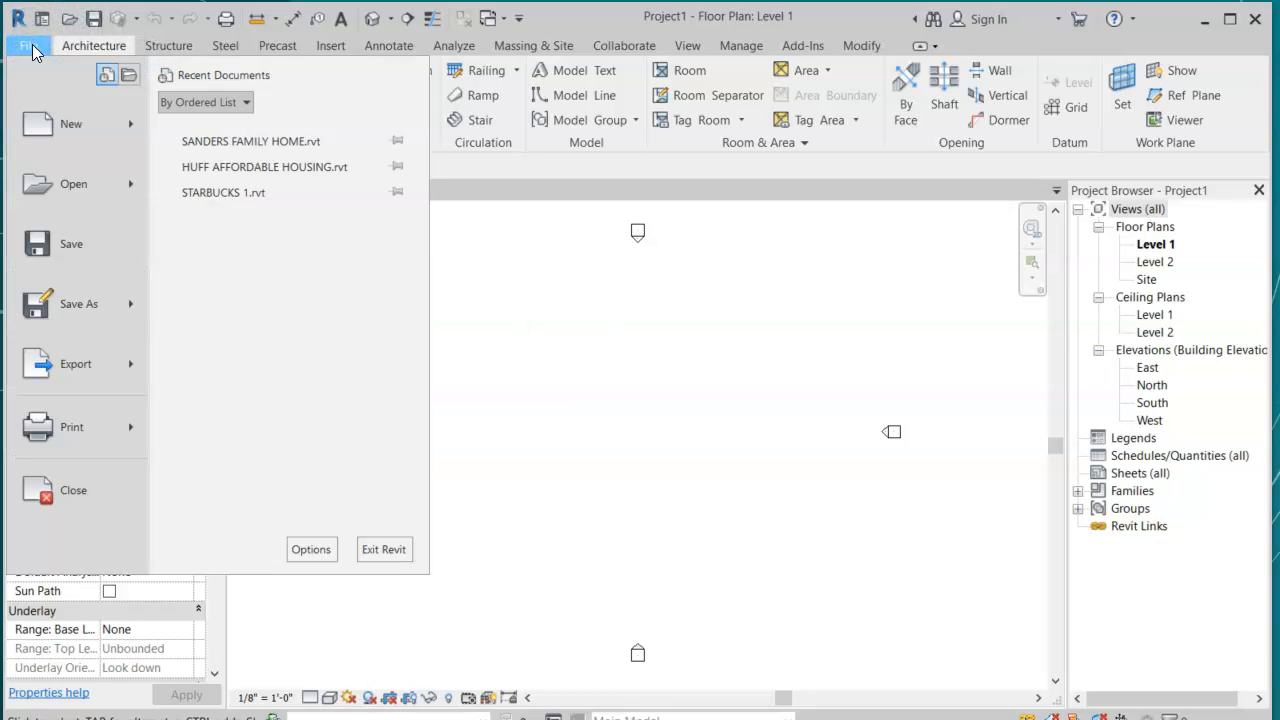
click(77, 259)
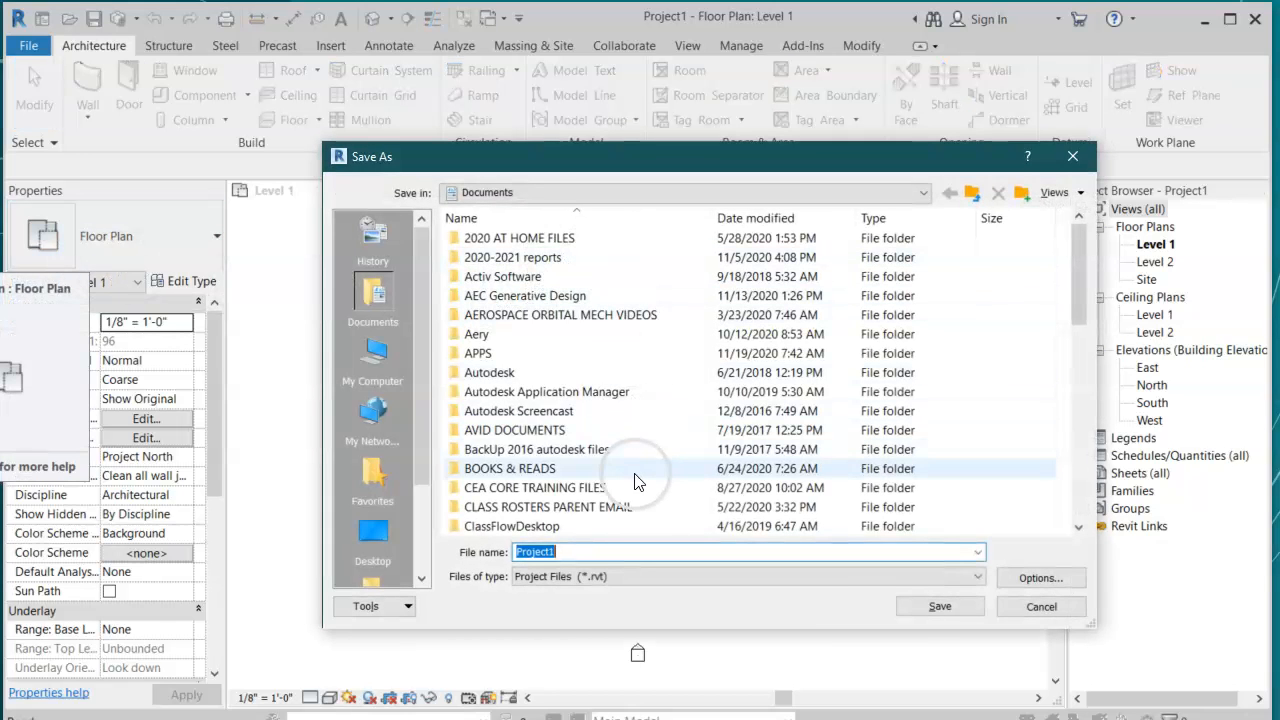
scroll(634, 478, down, 1)
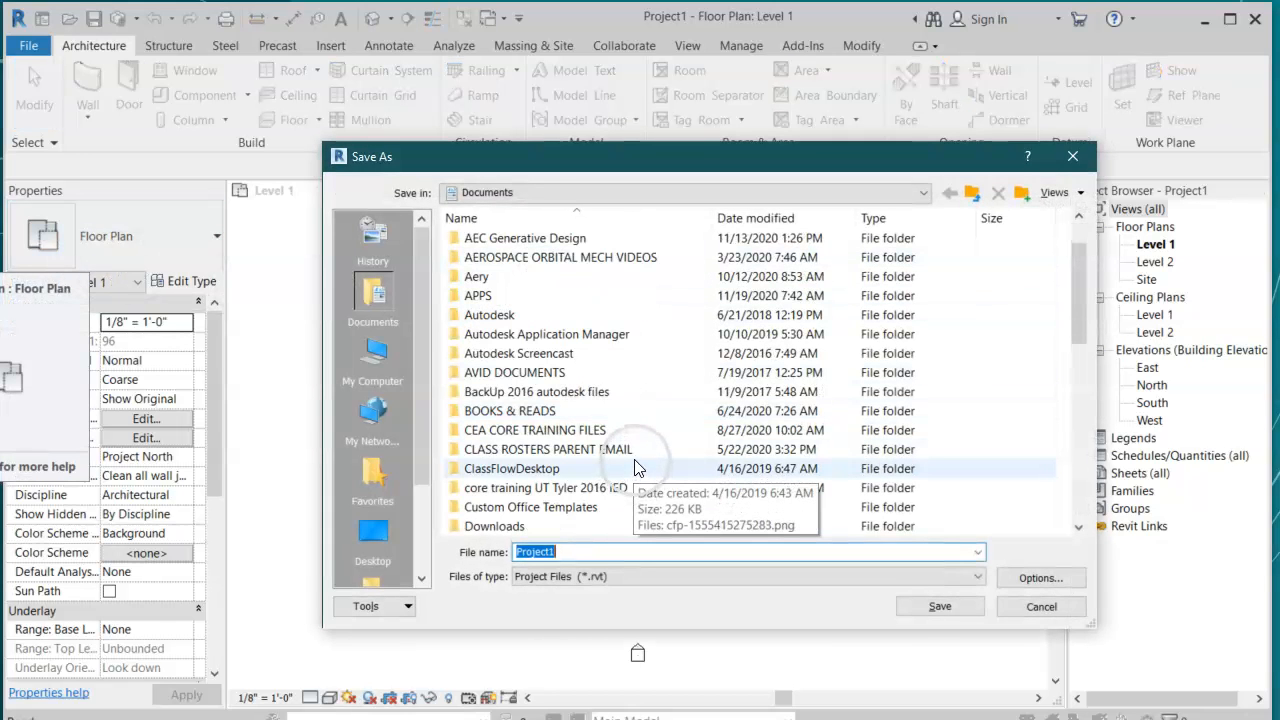
scroll(636, 472, down, 2)
scroll(637, 470, down, 2)
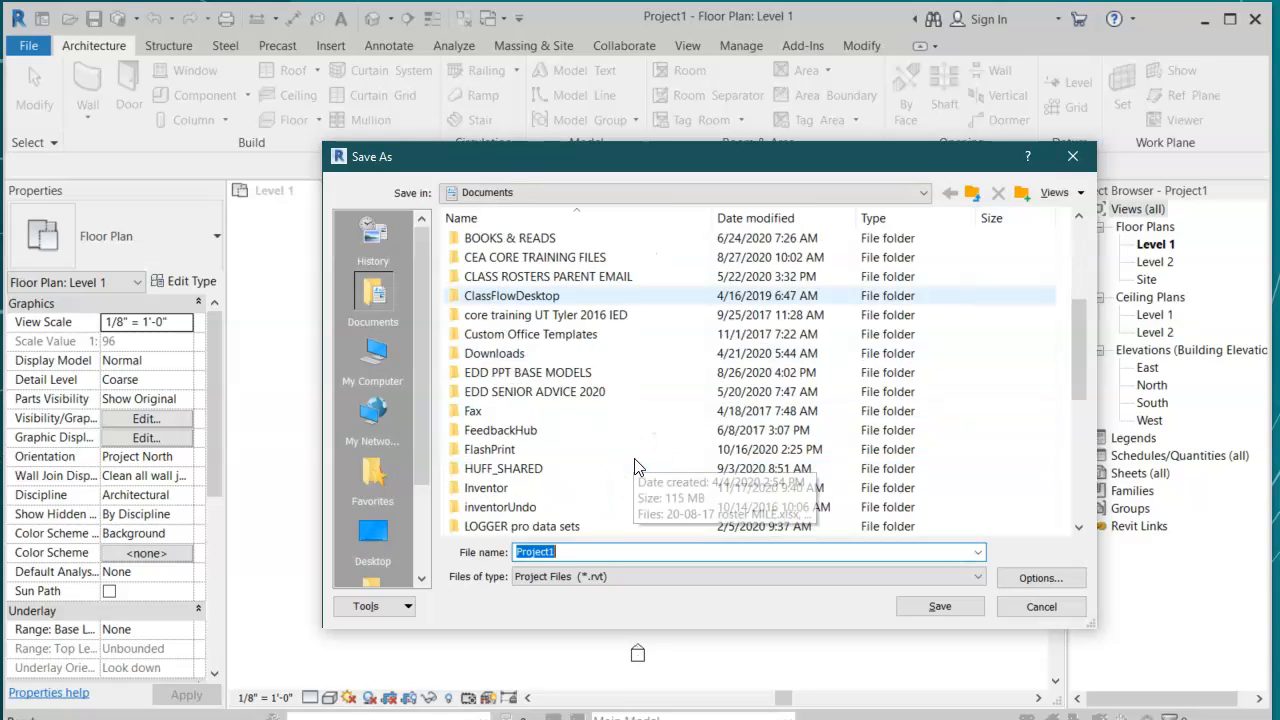
click(635, 488)
click(634, 491)
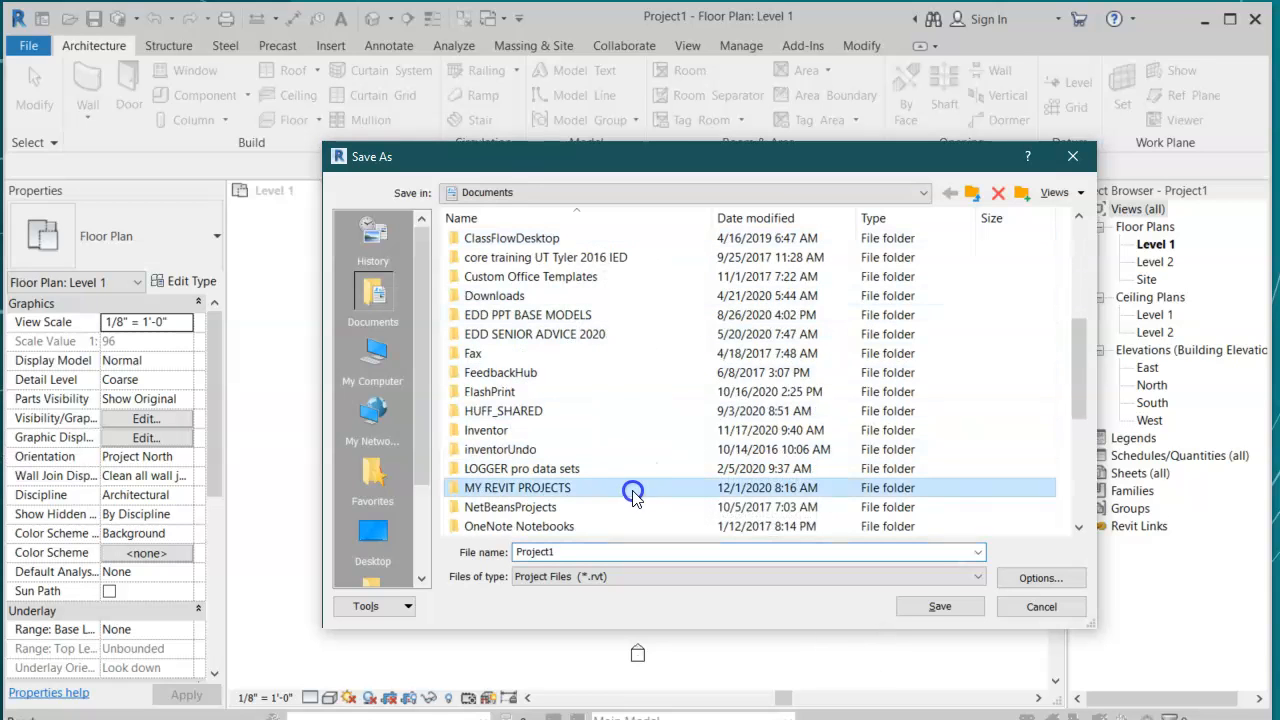
click(633, 491)
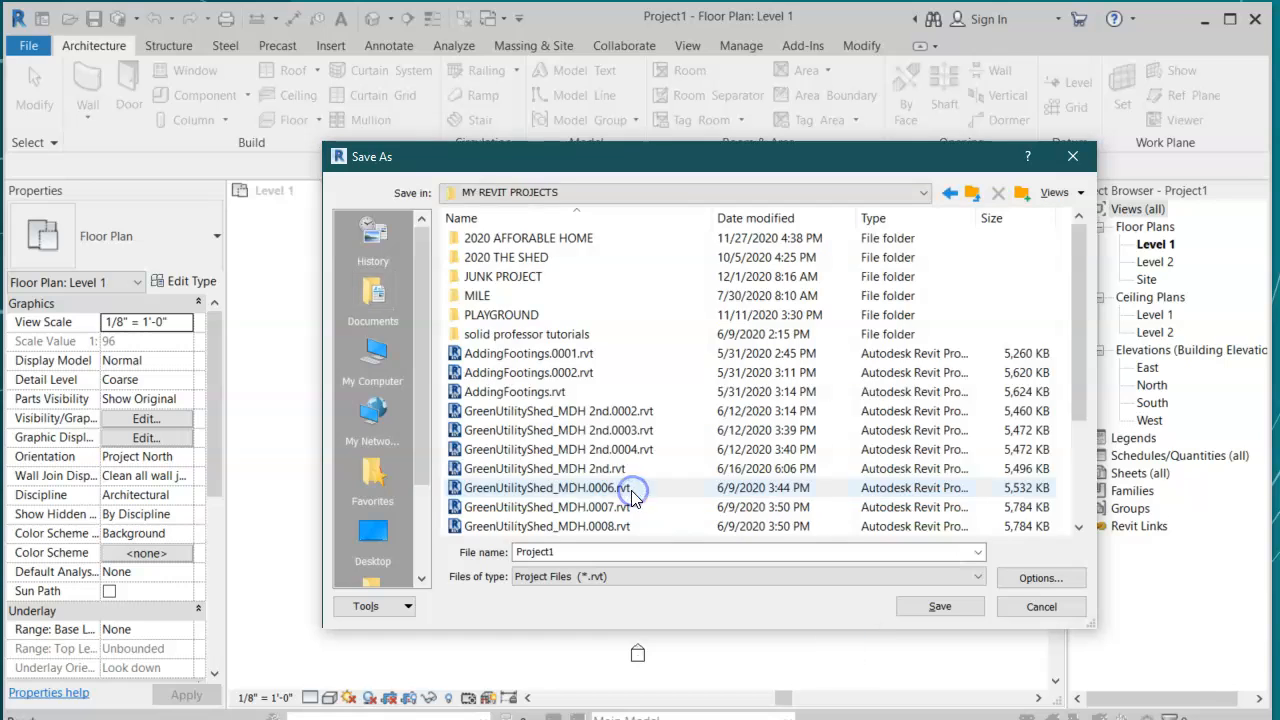
double_click(612, 277)
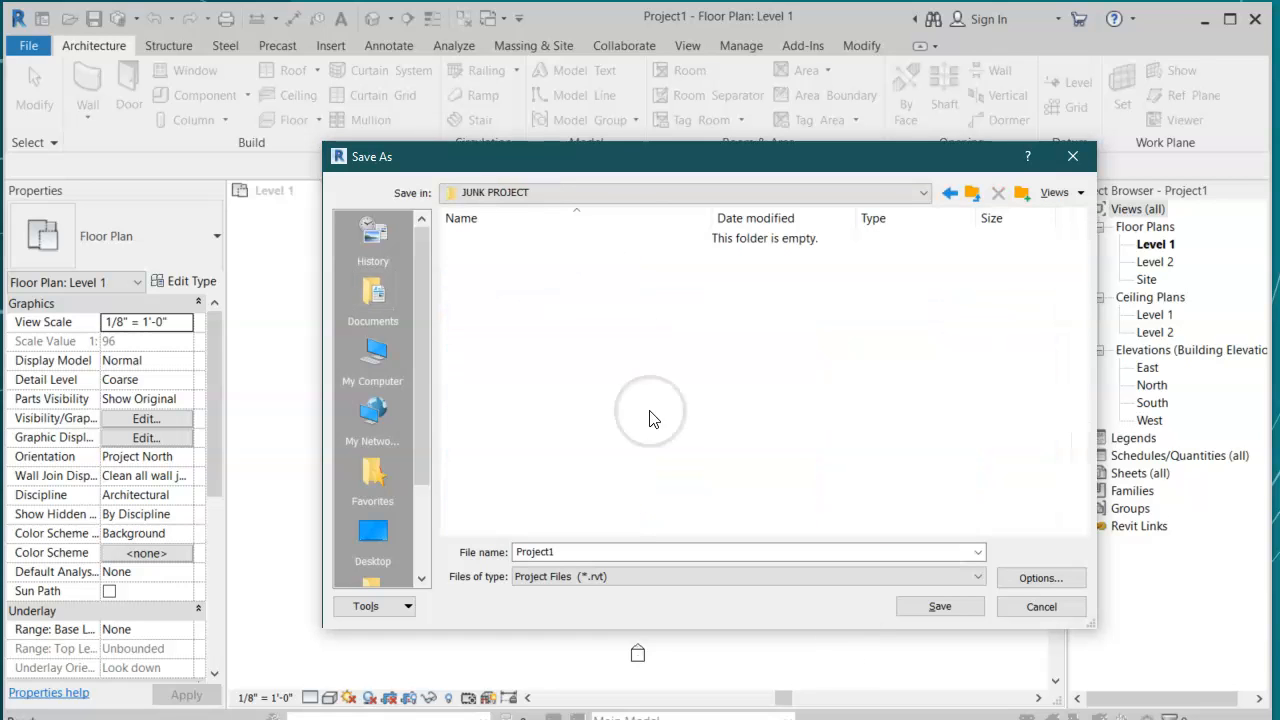
- Name the project file JUNK-a and save it
double_click(614, 551)
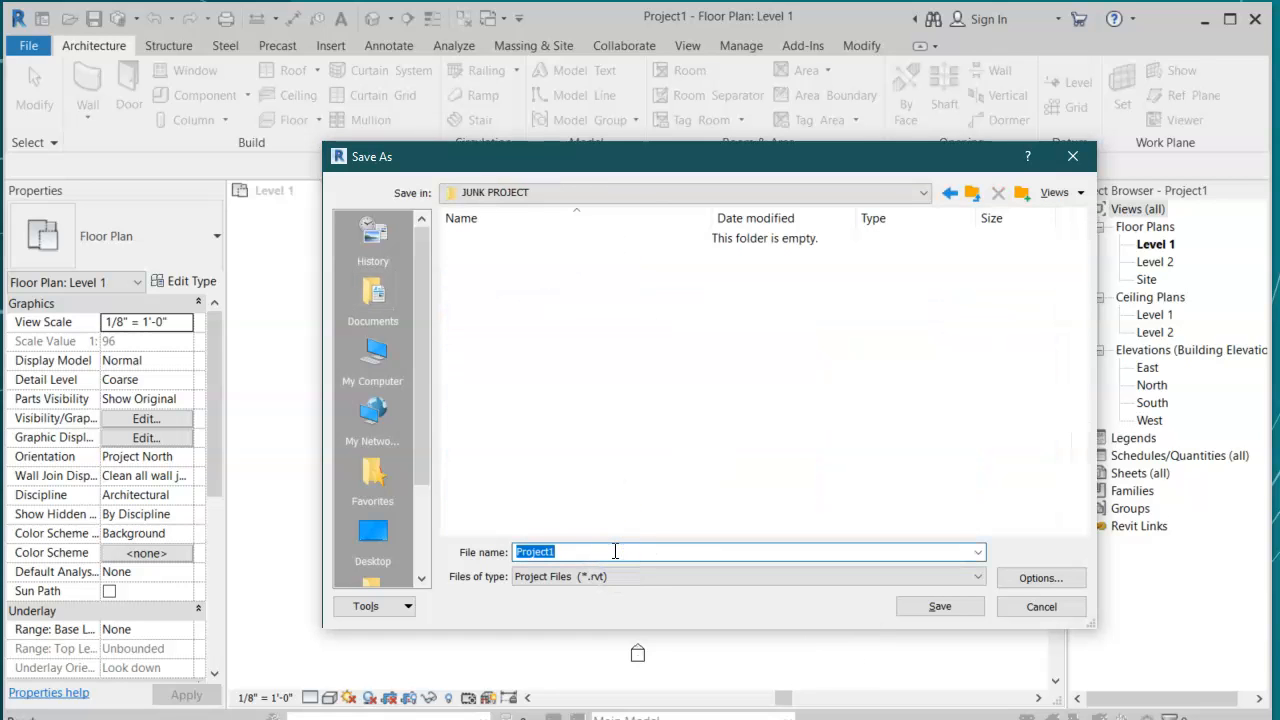
text(JU)
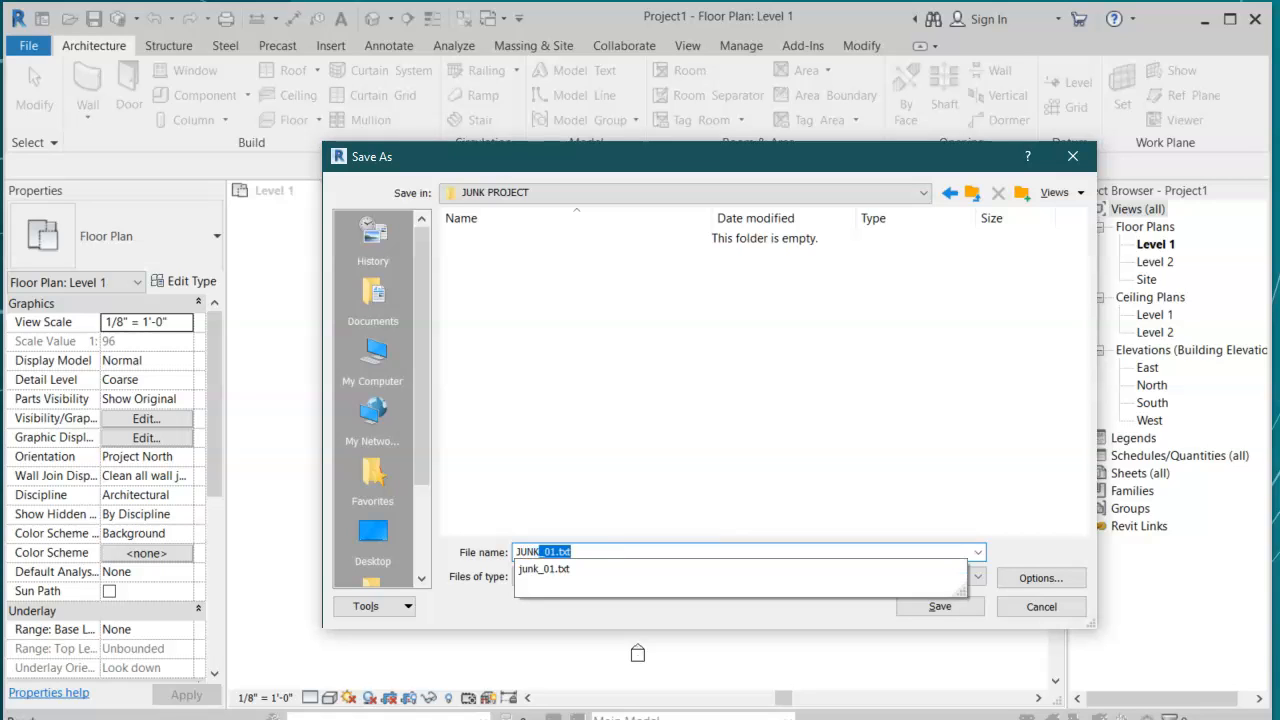
text(NK-a)
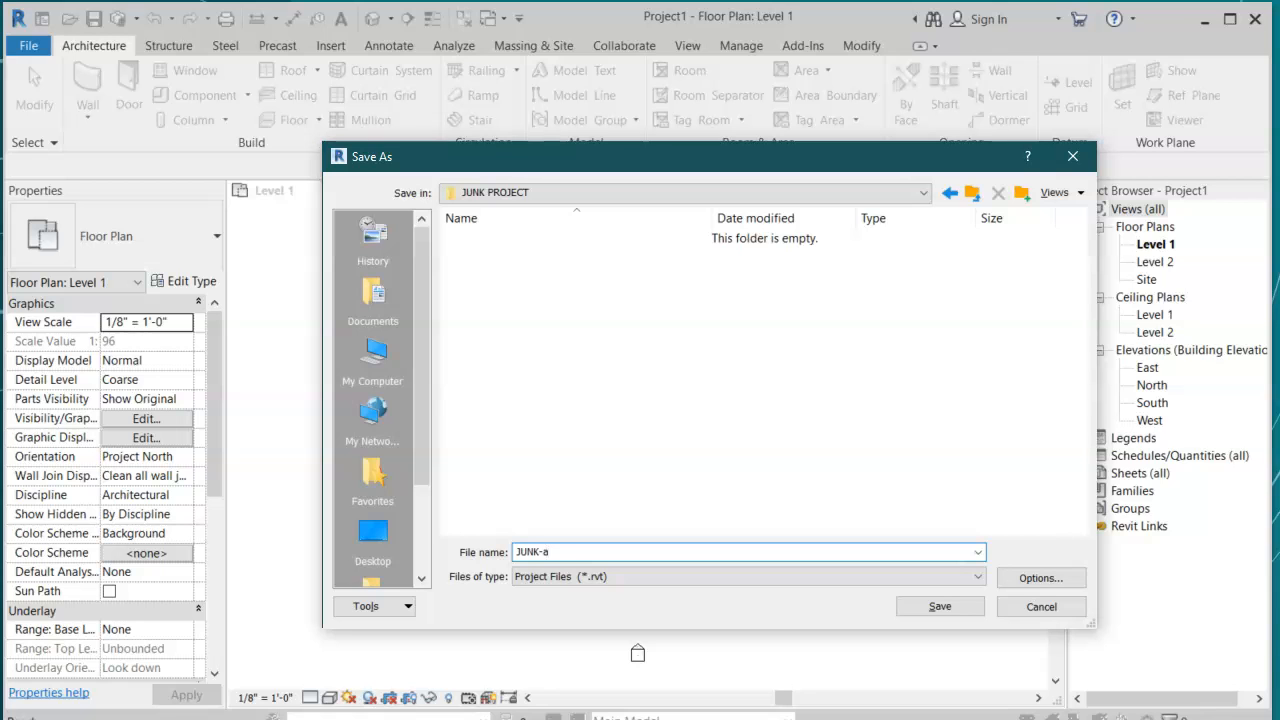
key(Return)
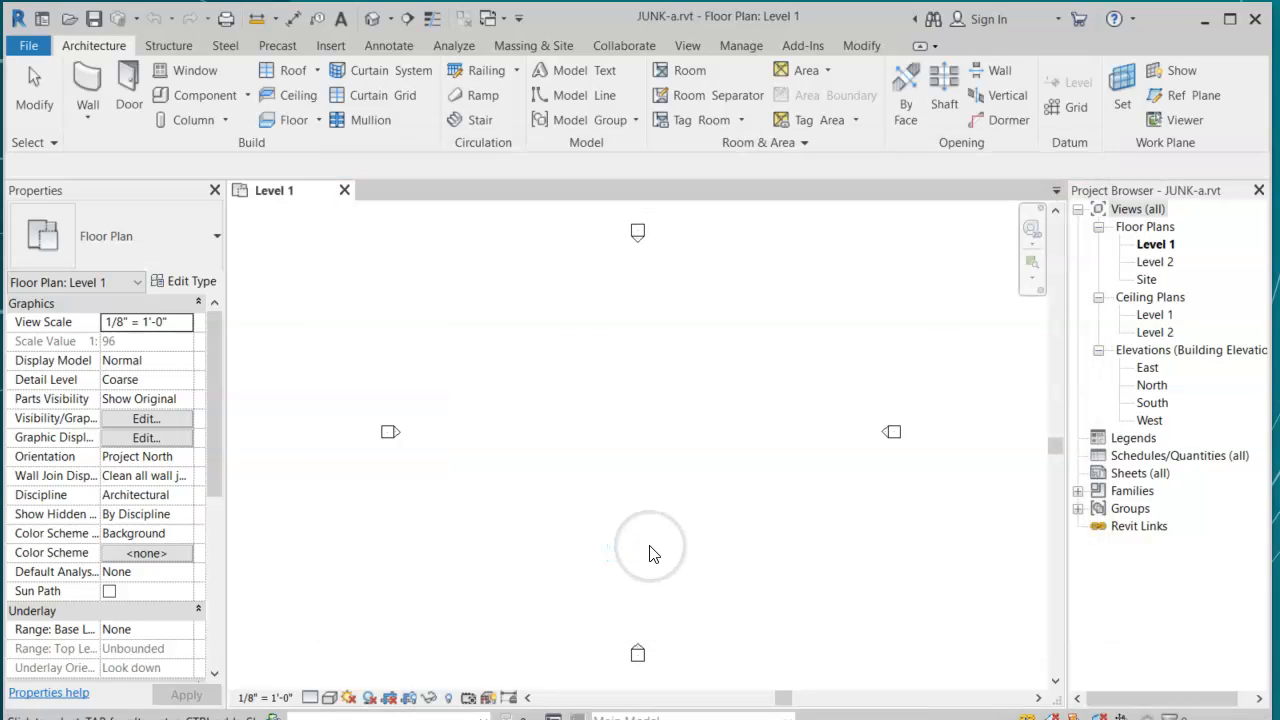
click(650, 553)
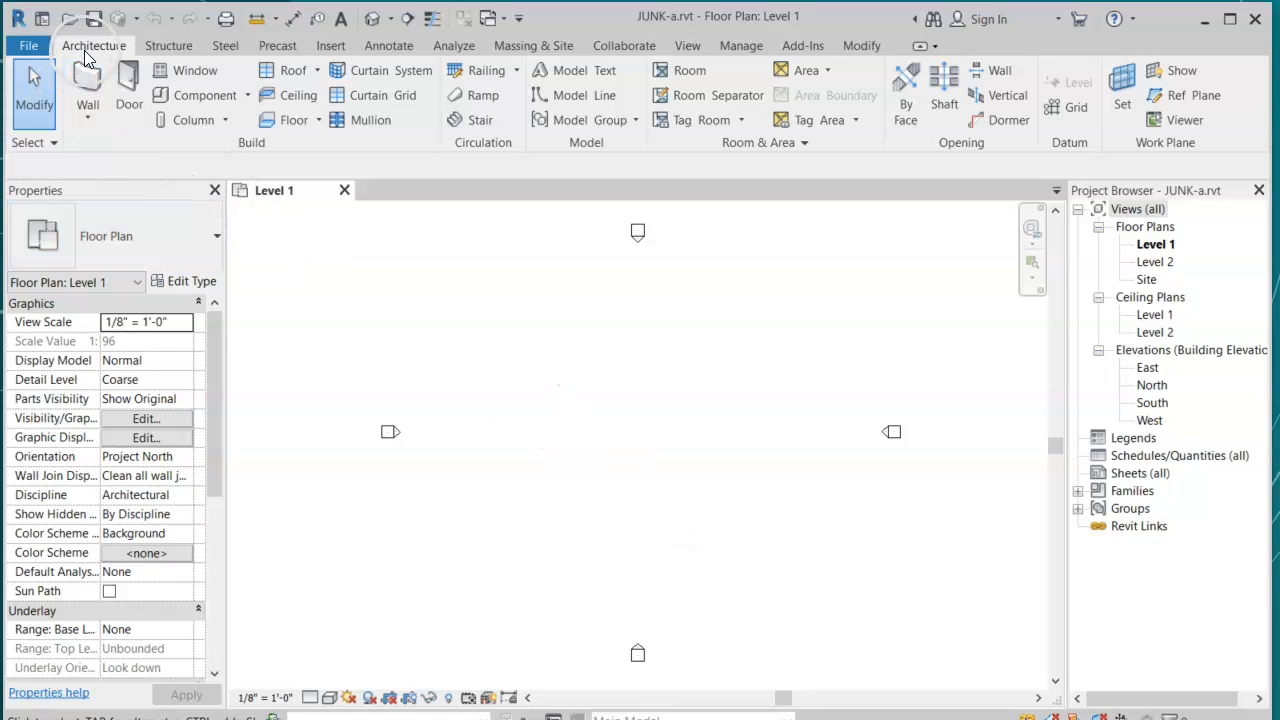
- Start the Wall tool with the rectangle shape and set the top constraint to Up to level: Level 2
click(102, 78)
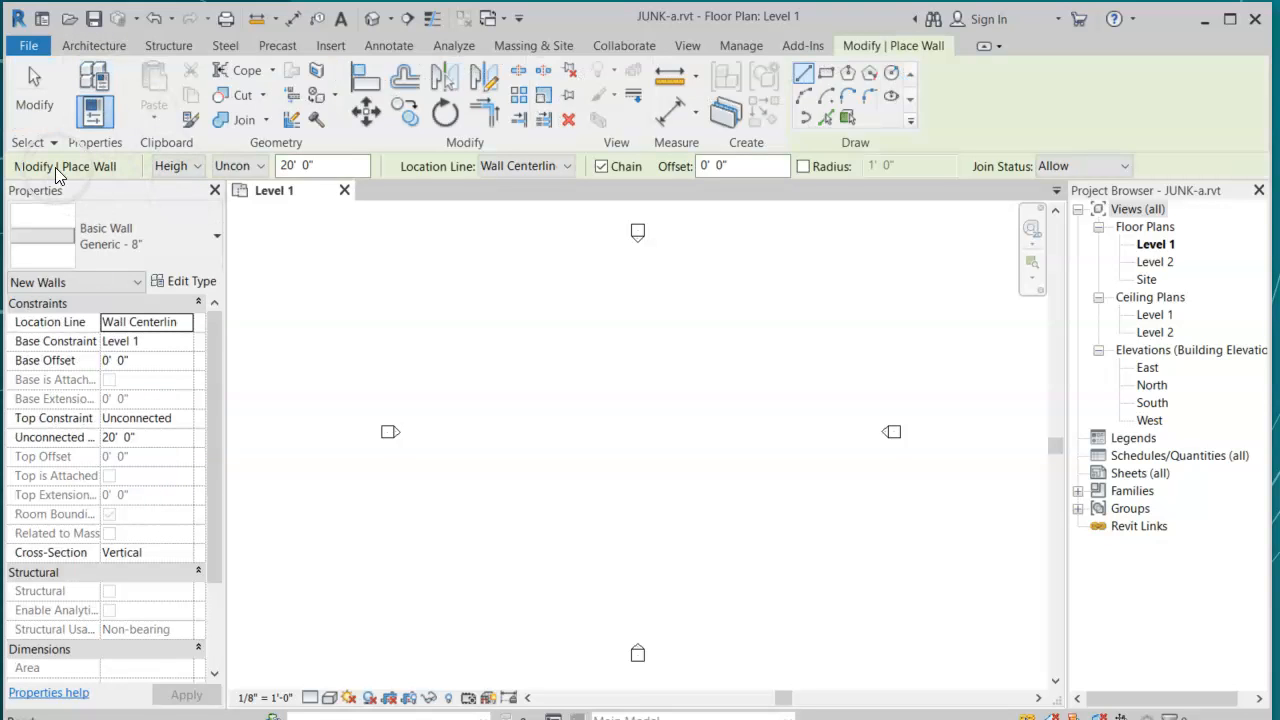
click(708, 168)
click(826, 73)
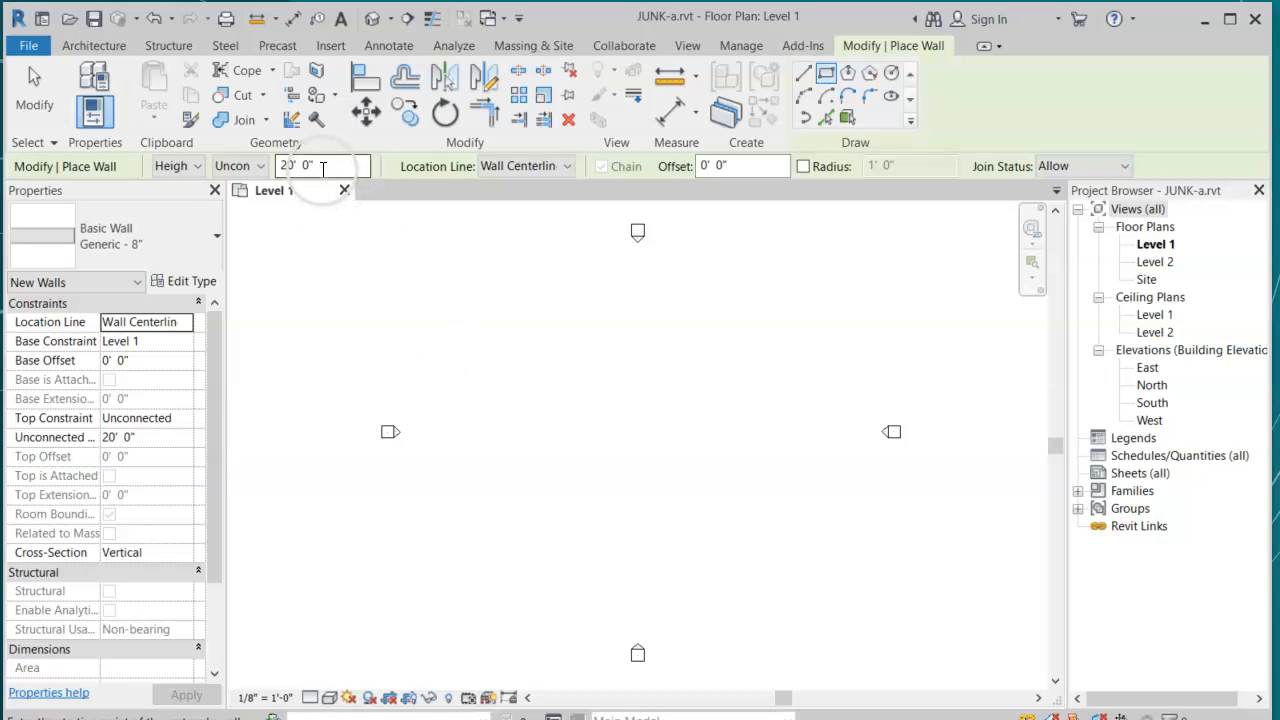
click(158, 434)
click(160, 418)
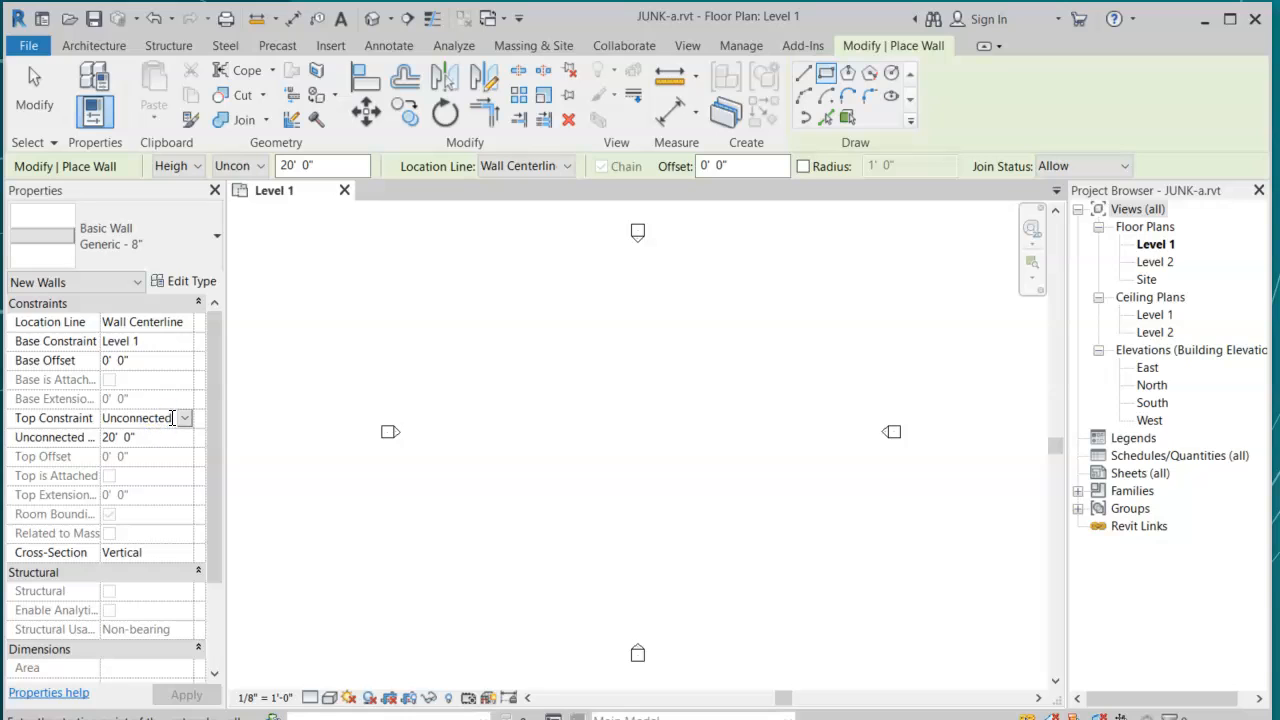
click(185, 418)
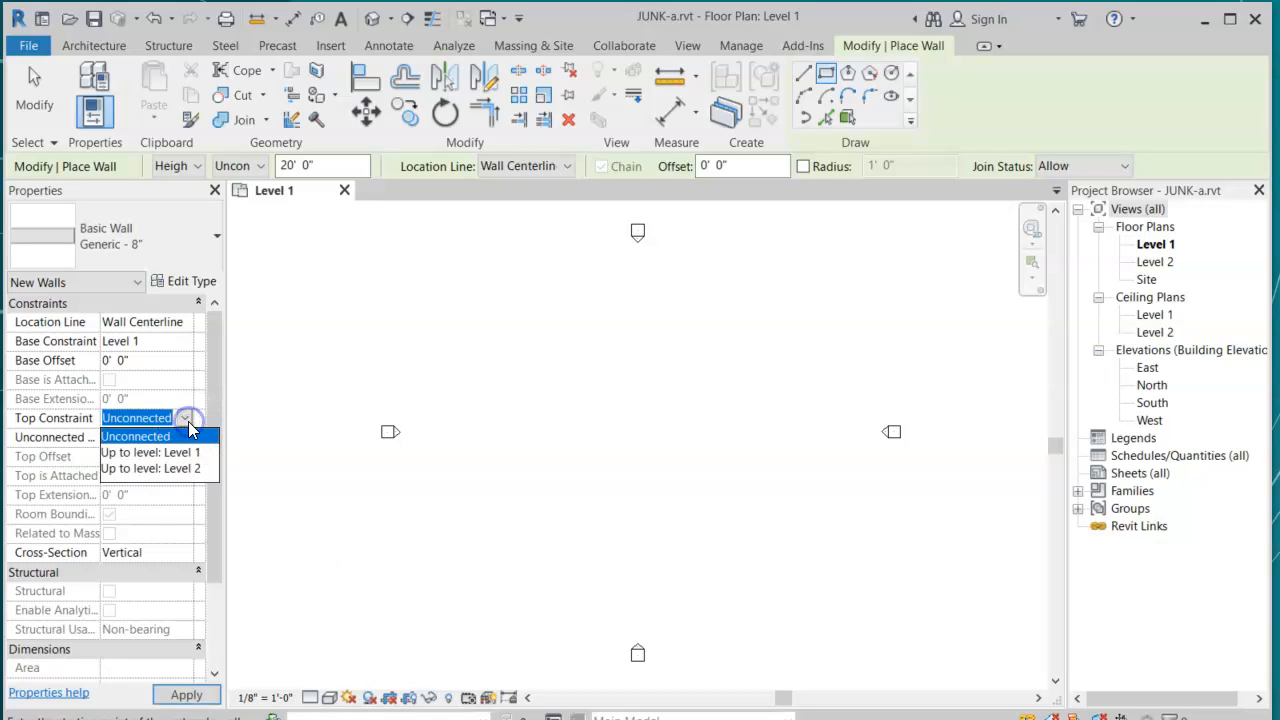
click(200, 470)
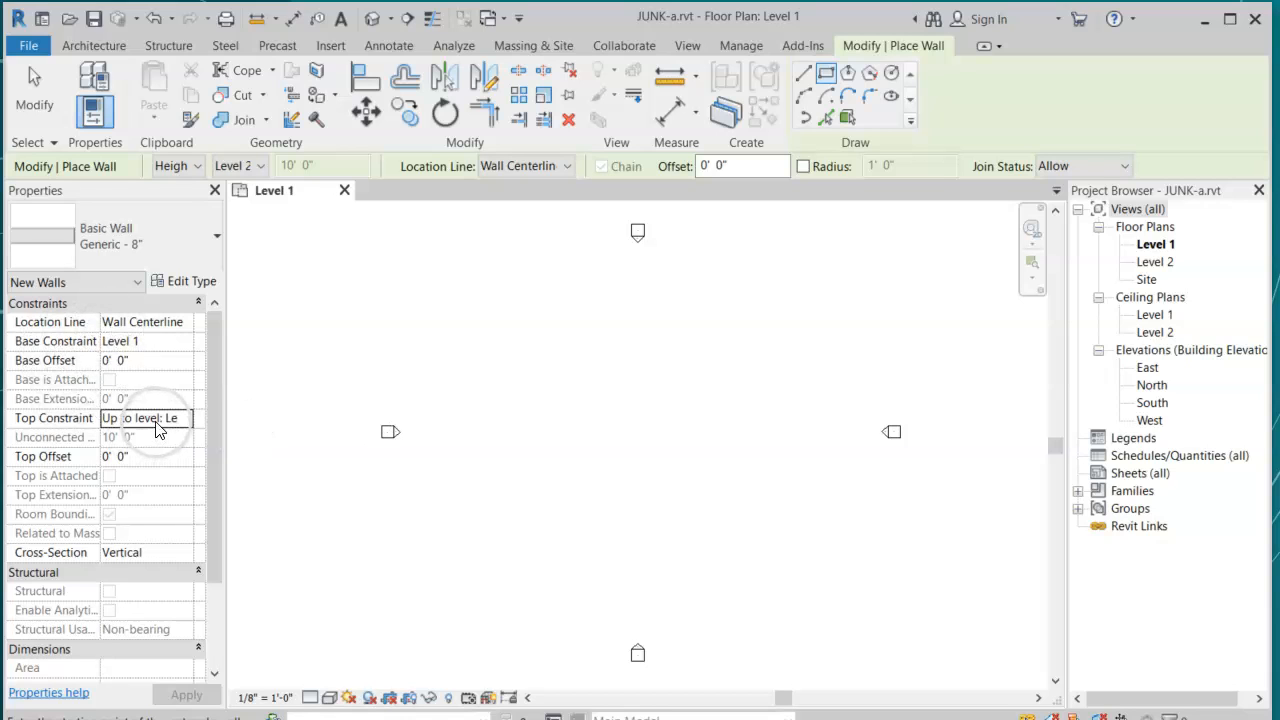
- Draw three overlapping wall rectangles on Level 1, stepping diagonally down to the right between the elevation markers
click(497, 329)
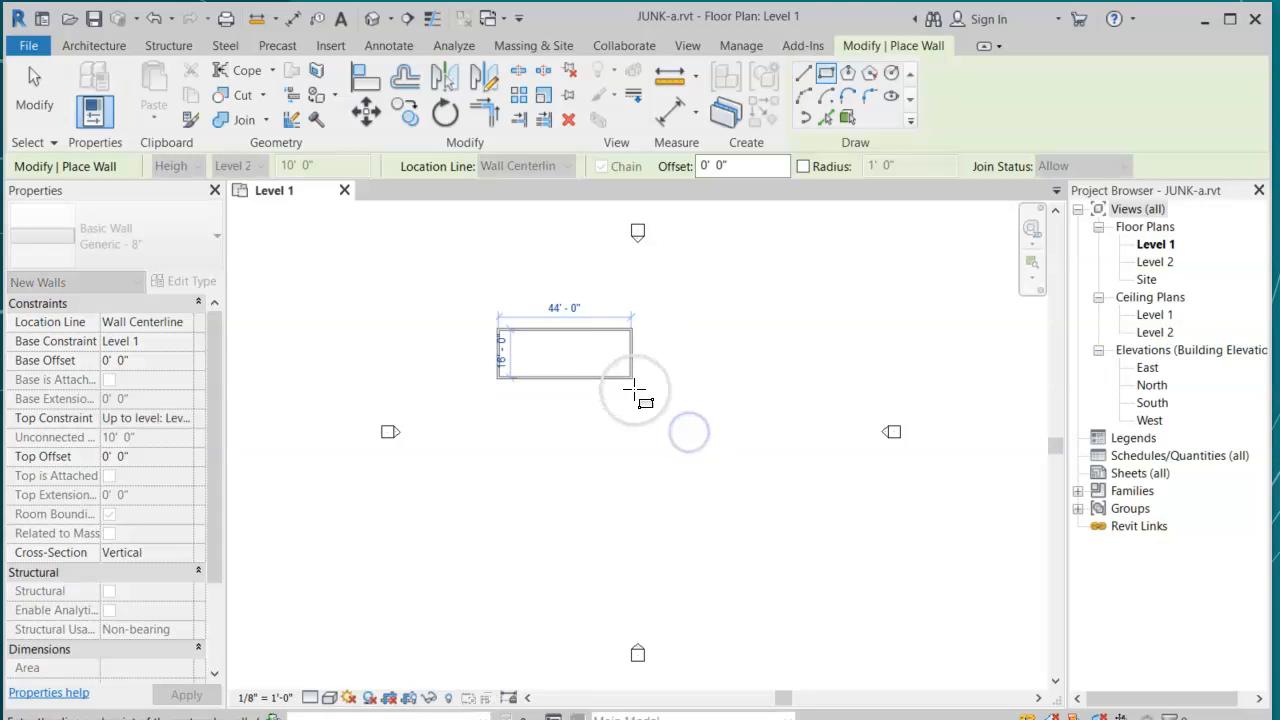
click(680, 438)
click(602, 374)
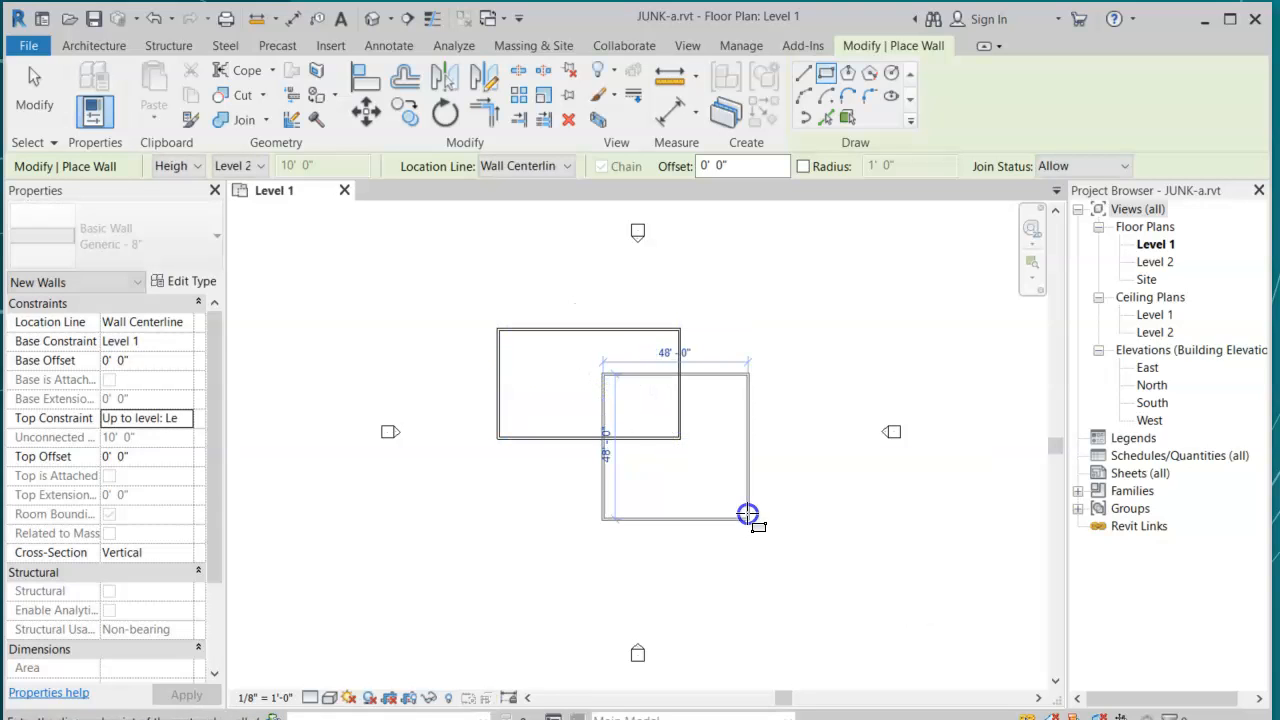
click(760, 518)
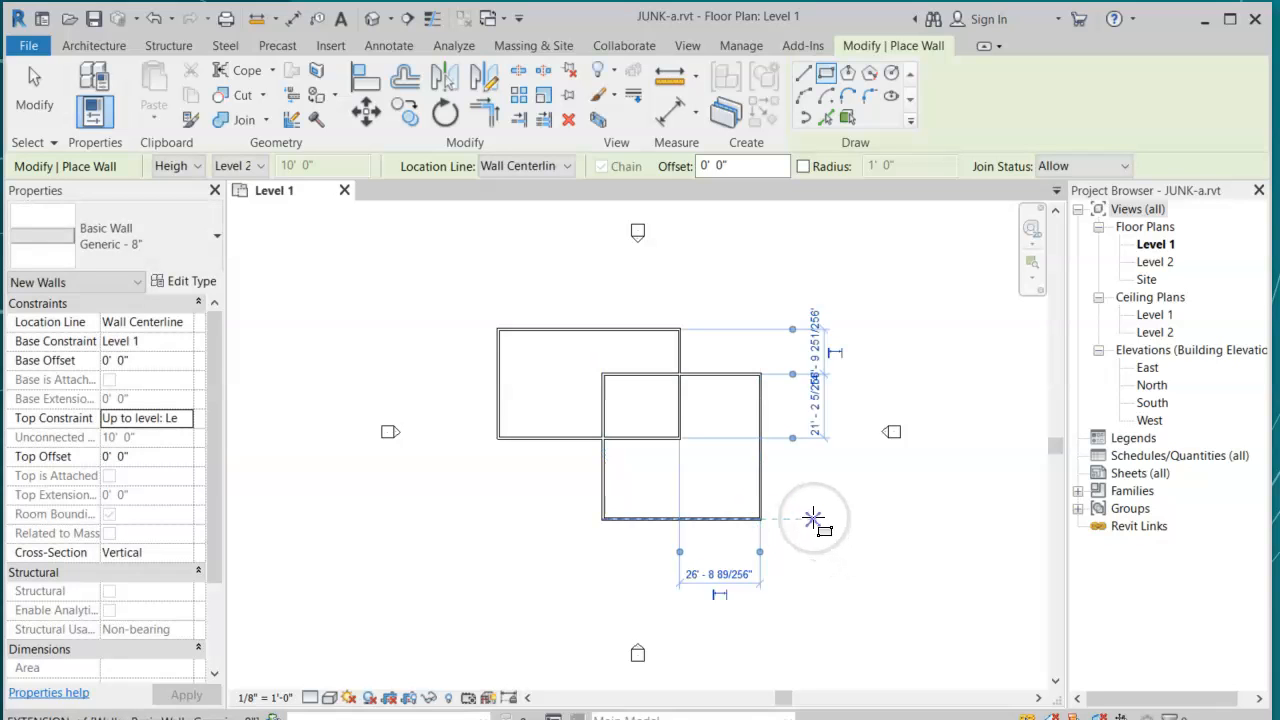
click(715, 483)
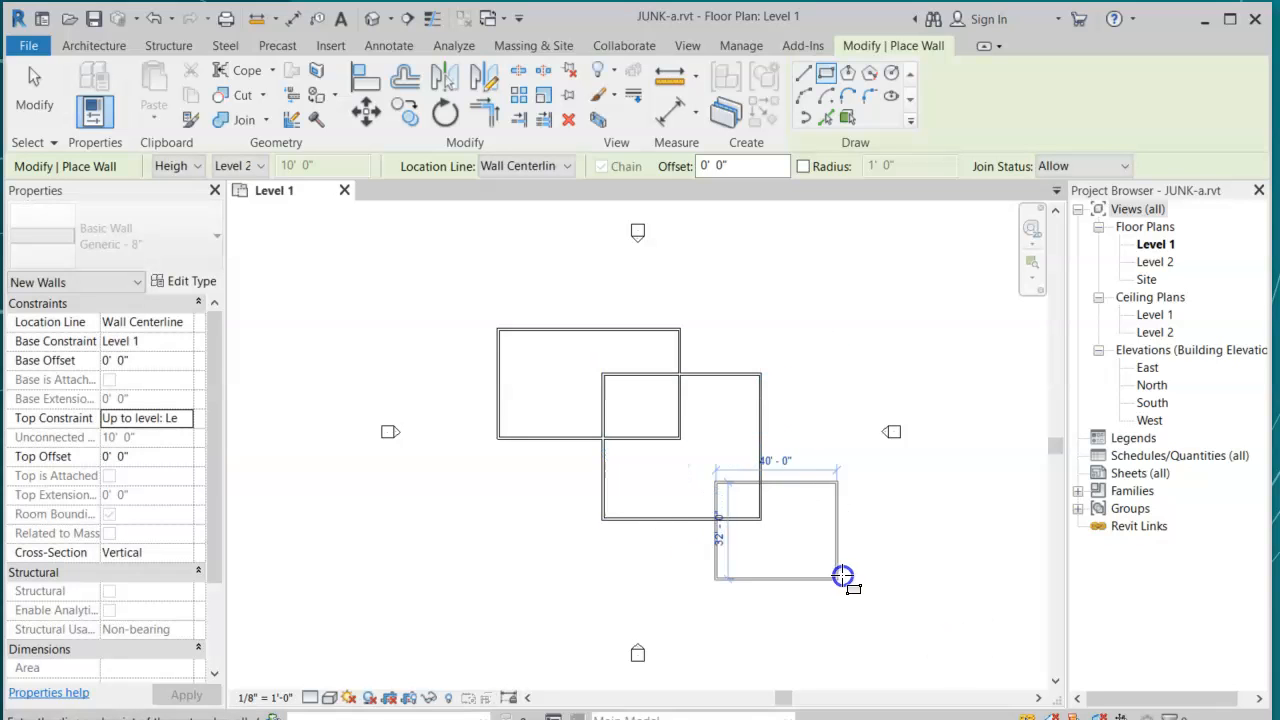
click(848, 578)
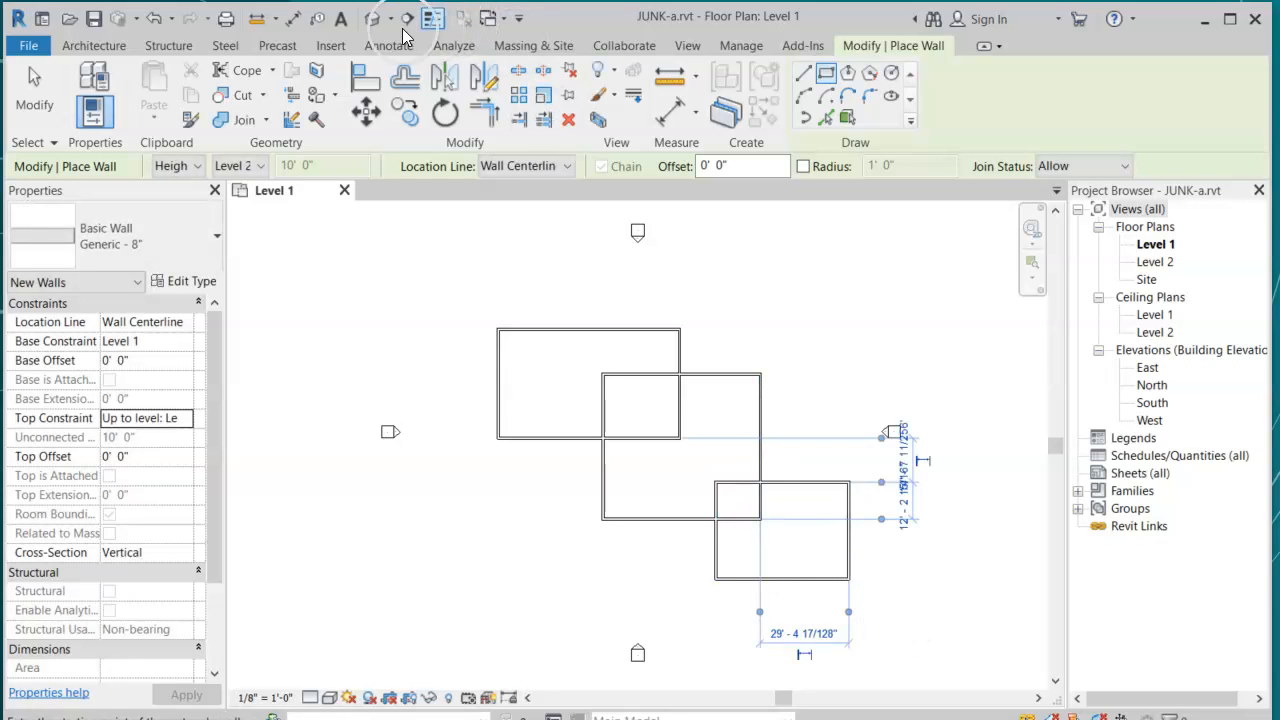
- Open the default 3D view and examine the three overlapping wall rectangles up close
click(373, 20)
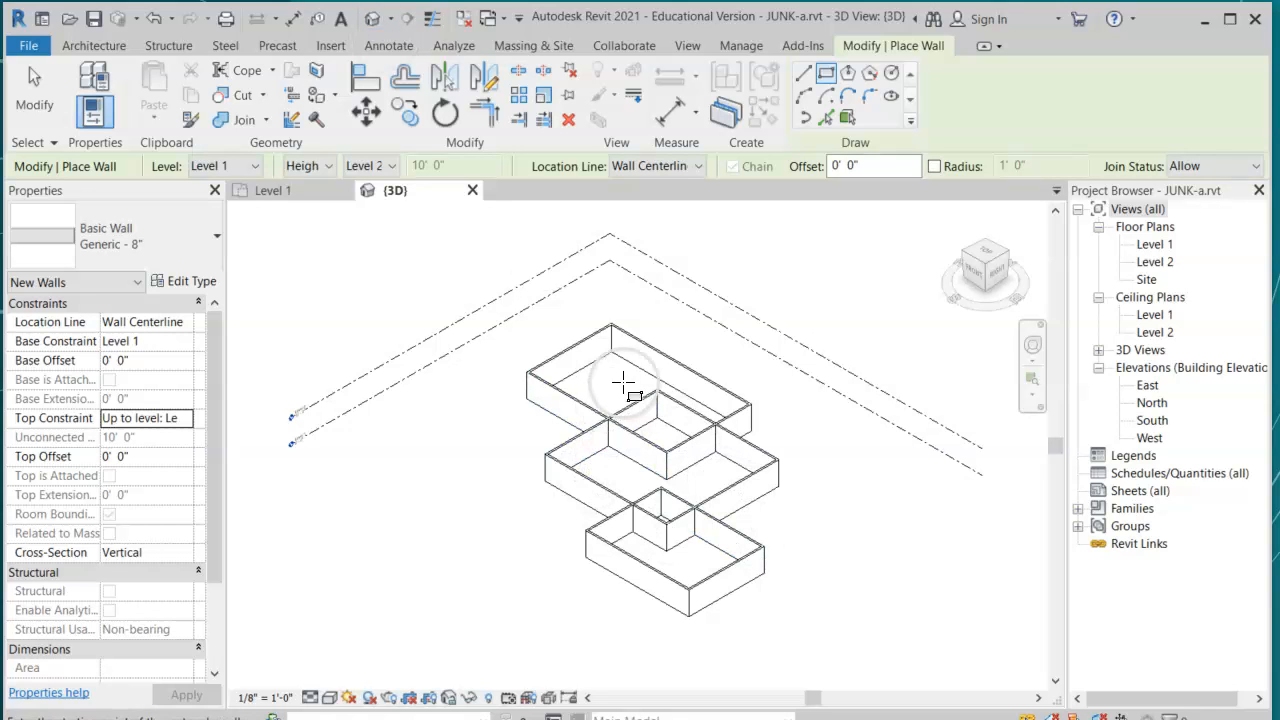
scroll(718, 508, up, 2)
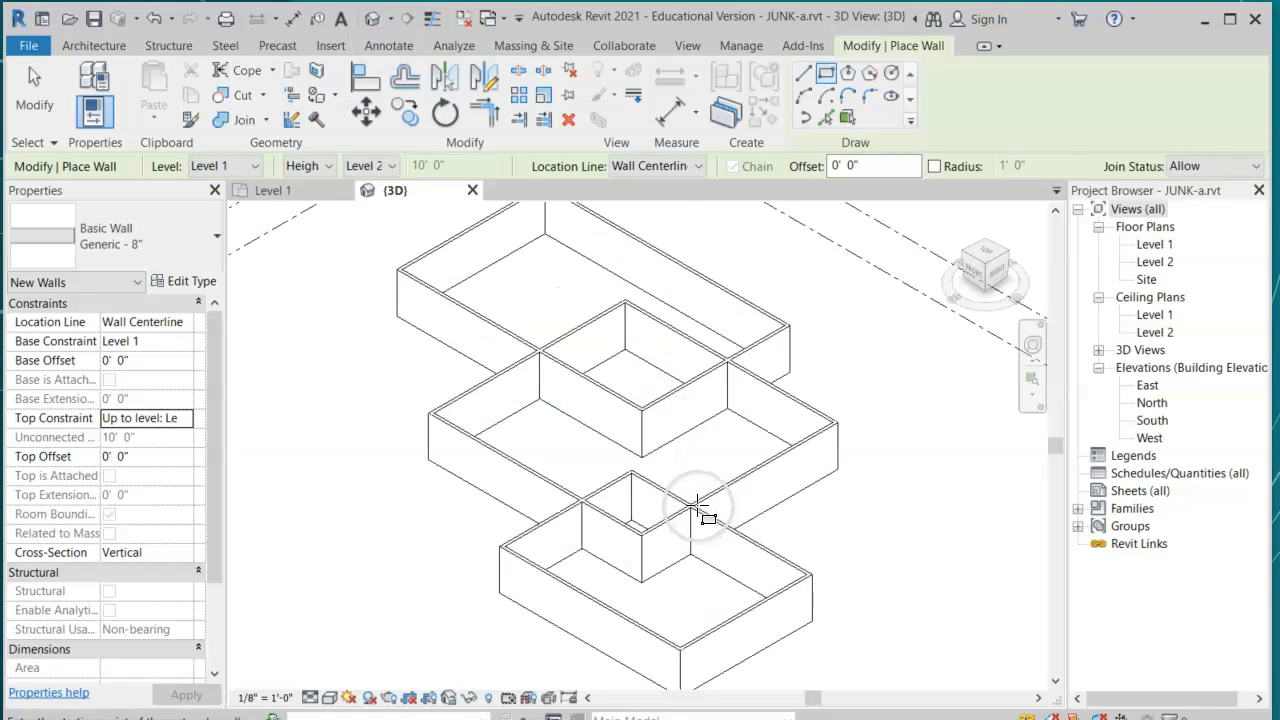
- Set the 3D view's detail level to Fine and its visual style to Shaded
click(310, 697)
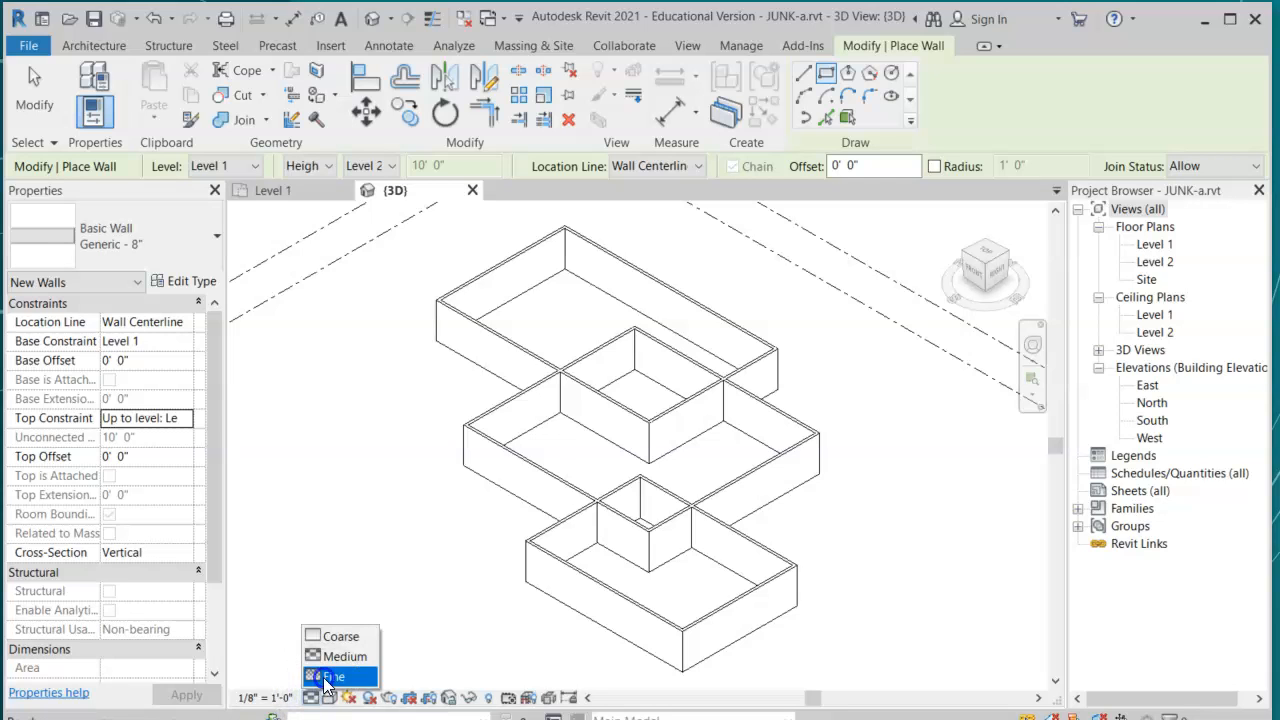
click(322, 680)
click(330, 695)
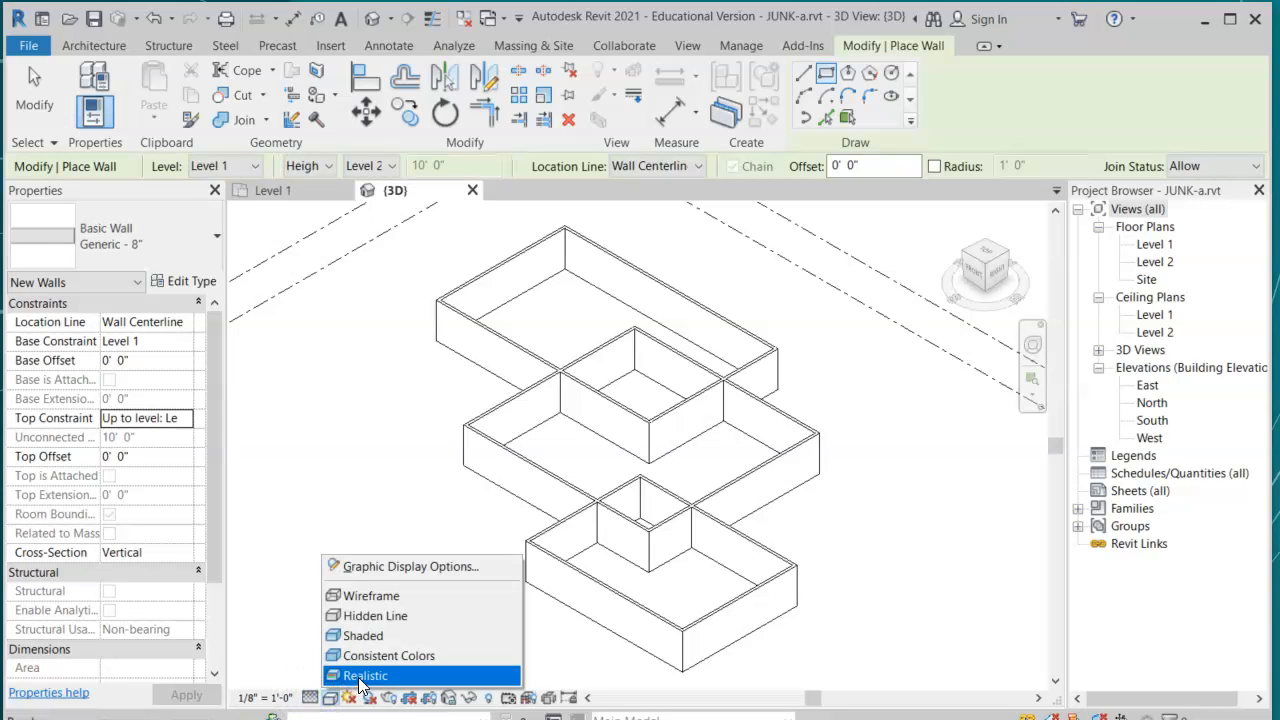
click(370, 636)
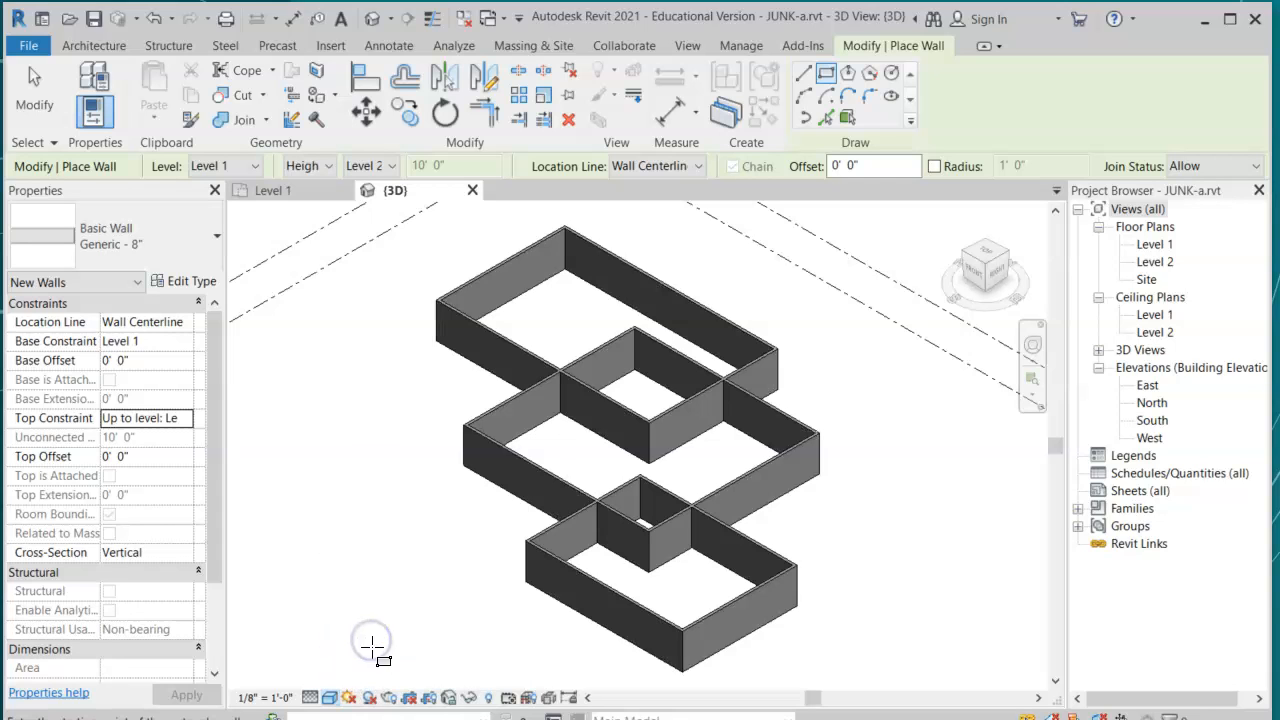
- Preview the Realistic visual style in the 3D view and switch back to Shaded
click(329, 697)
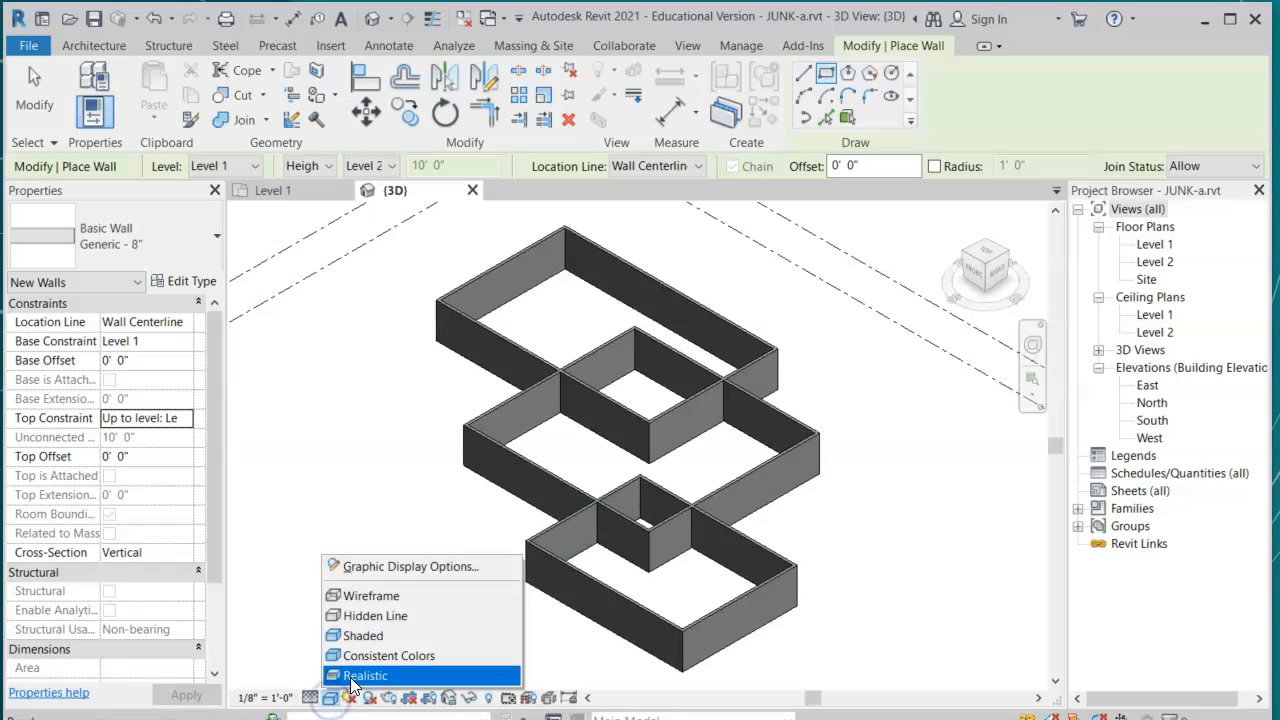
click(350, 680)
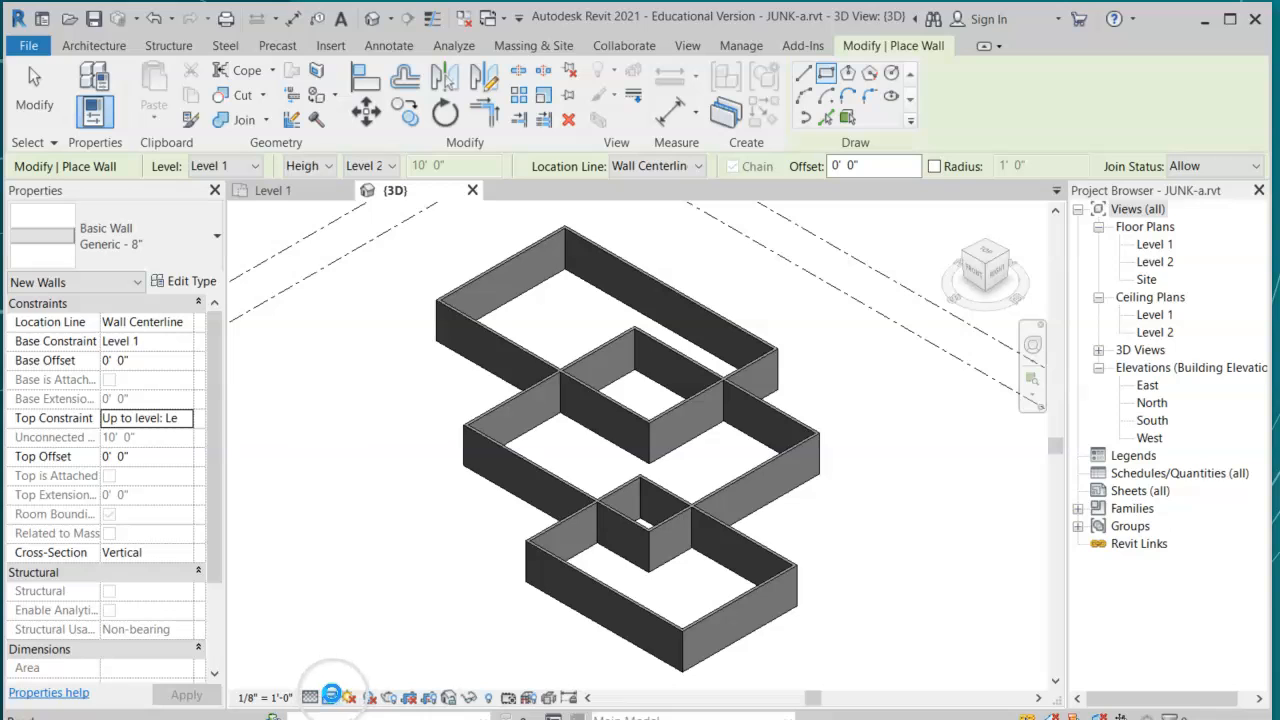
click(330, 696)
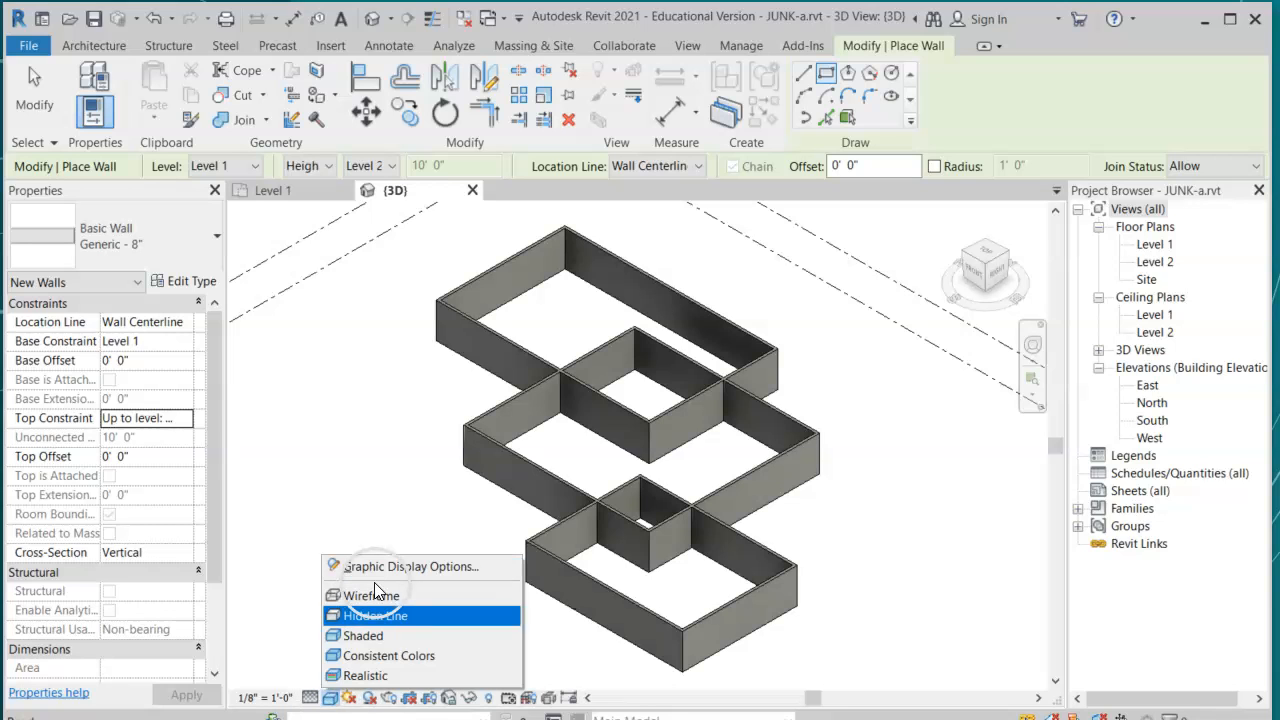
click(390, 636)
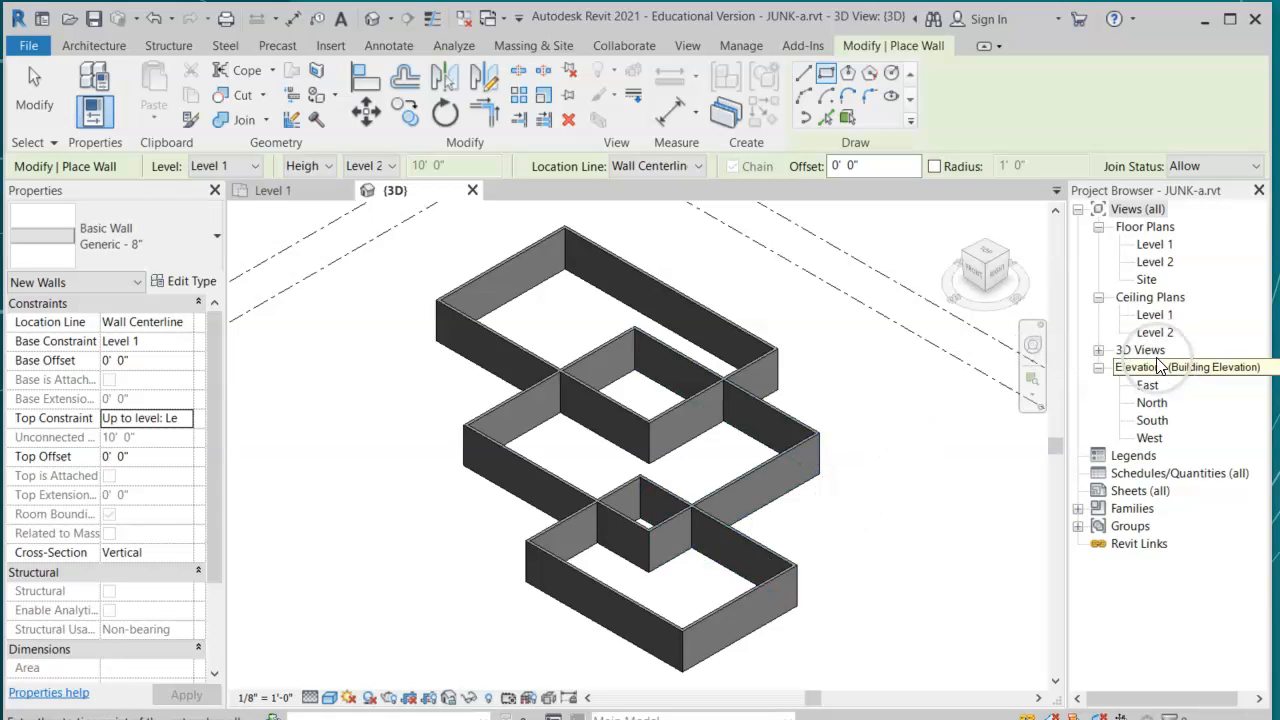
- Open the Level 1 floor plan and start the Door tool with the Single-Flush 36" x 80" type
click(1098, 351)
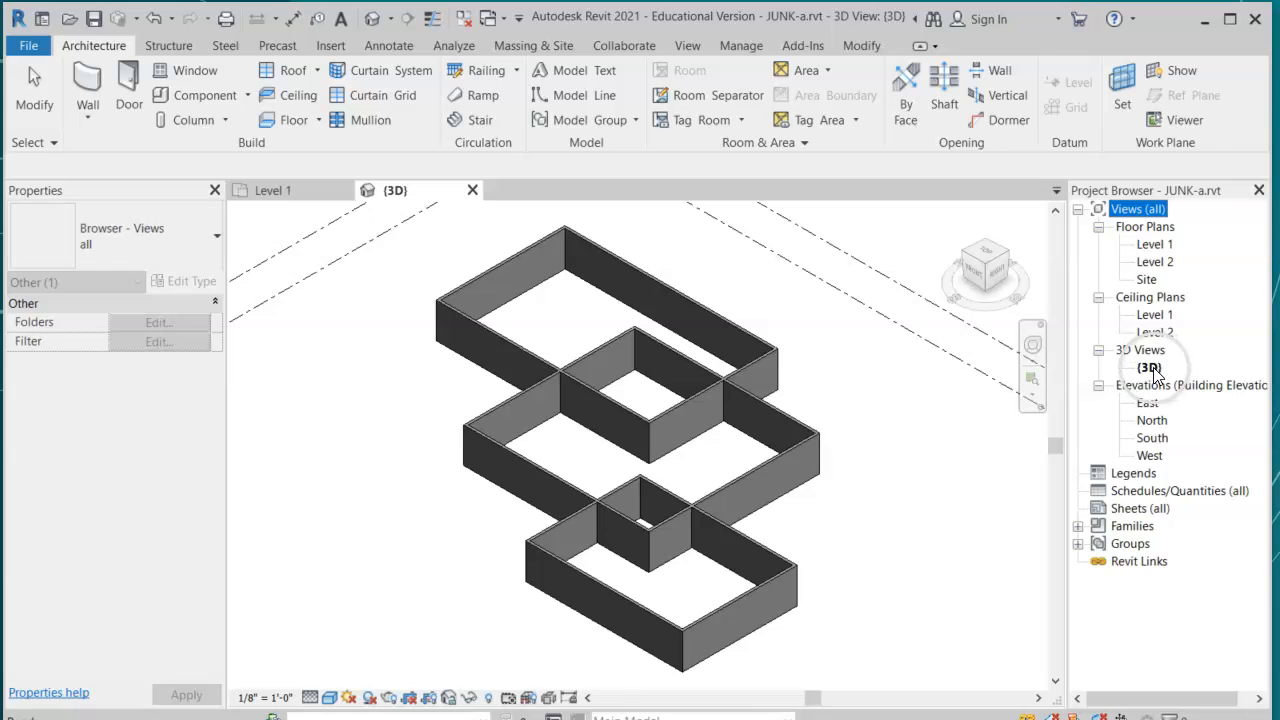
double_click(1155, 245)
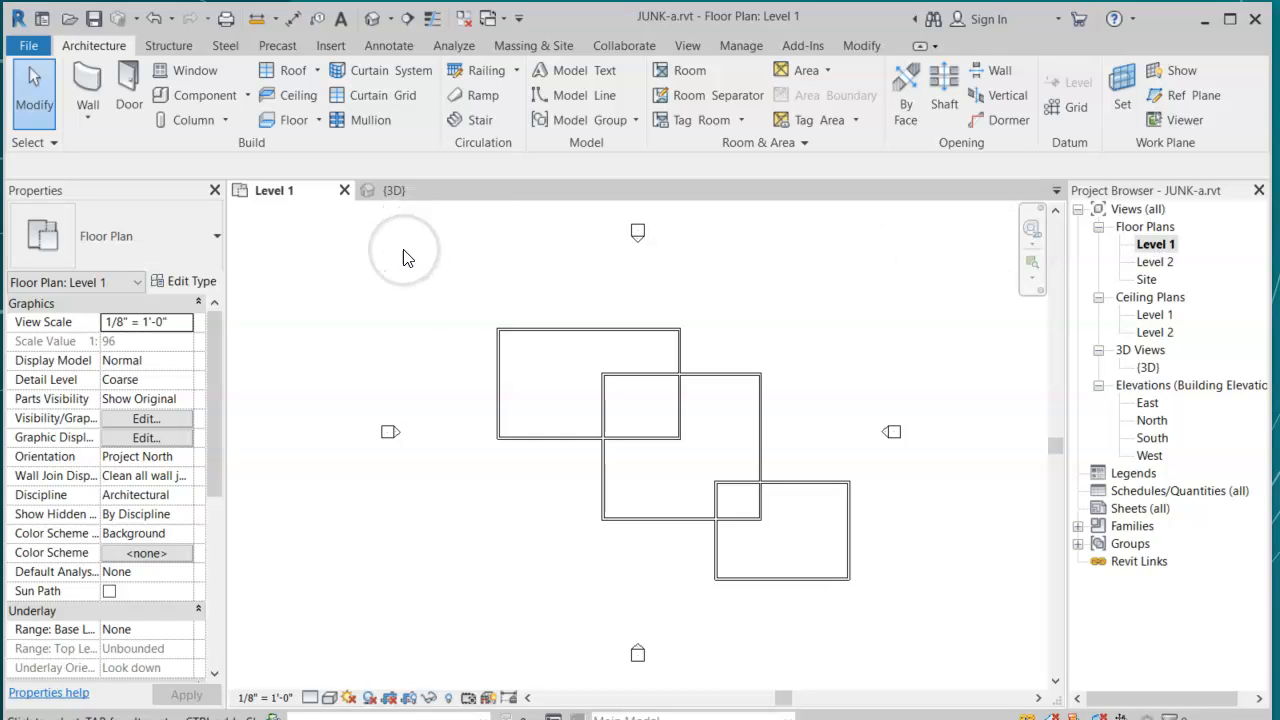
click(130, 88)
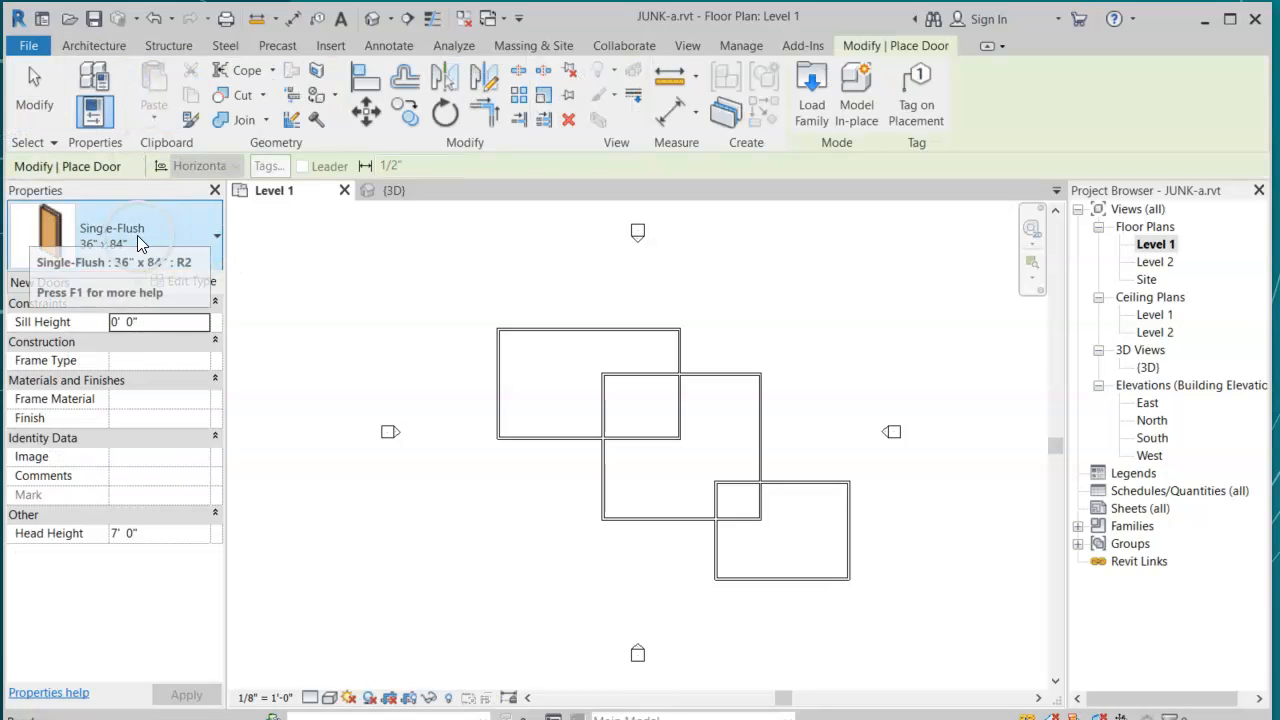
click(214, 238)
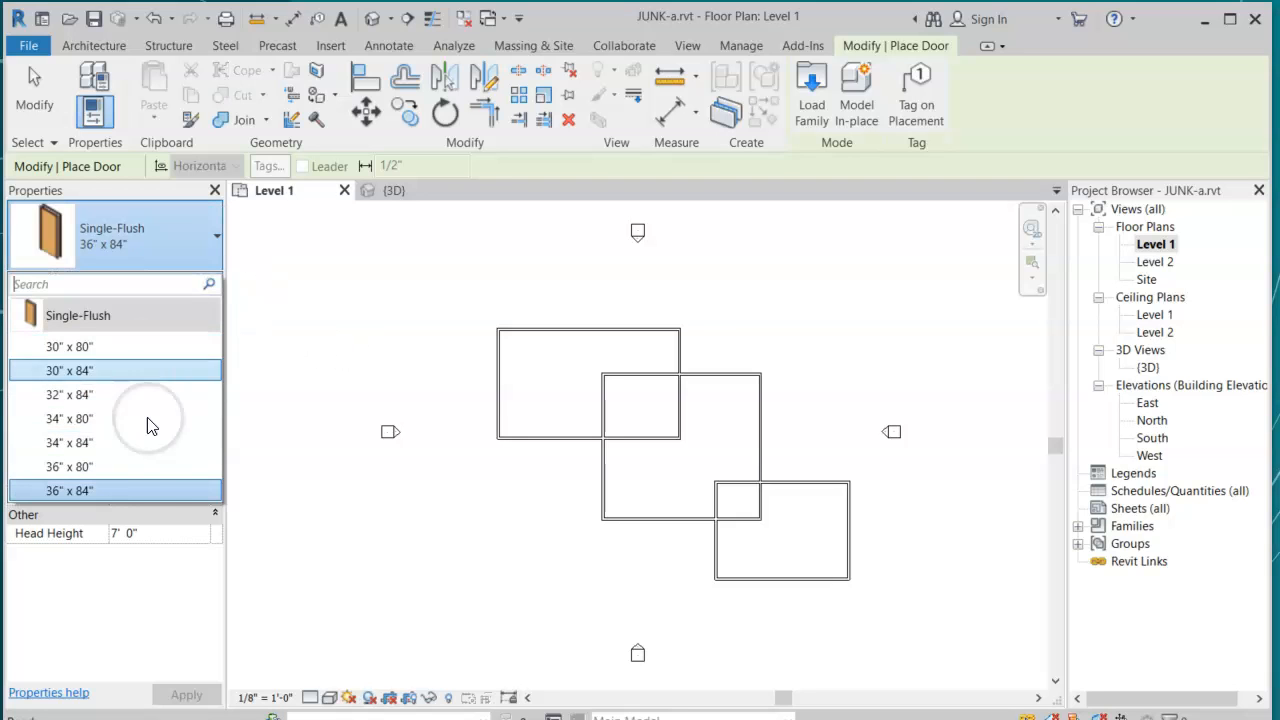
click(149, 470)
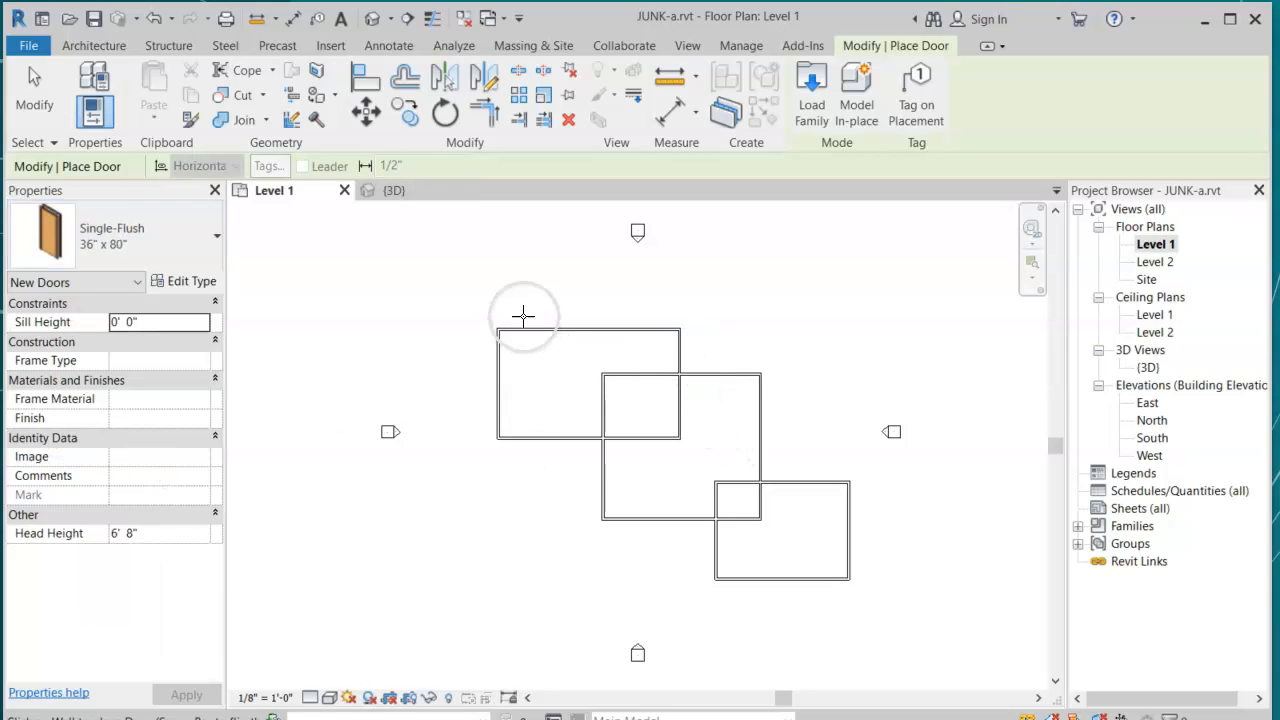
- Place a door in the upper-left rectangle's lower wall, inside the overlap, and flip both its facing and its hinge side
click(641, 435)
scroll(643, 434, up, 8)
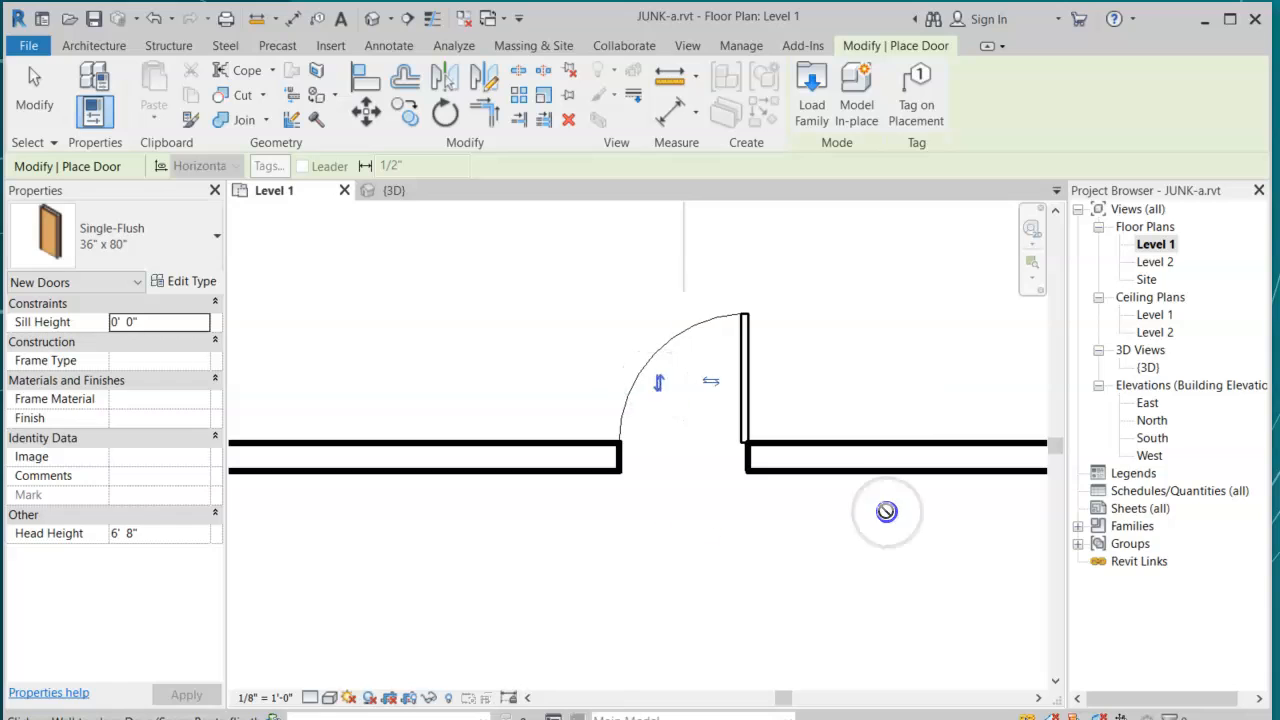
click(658, 382)
click(710, 532)
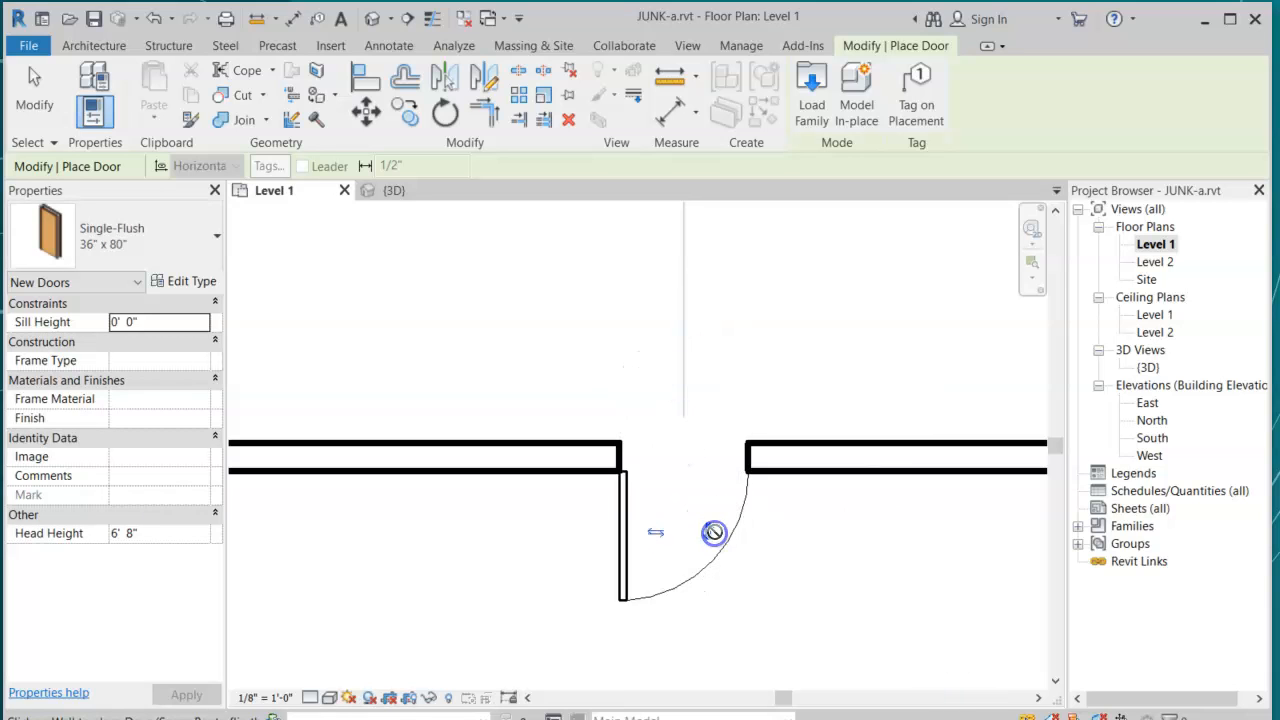
scroll(700, 515, down, 5)
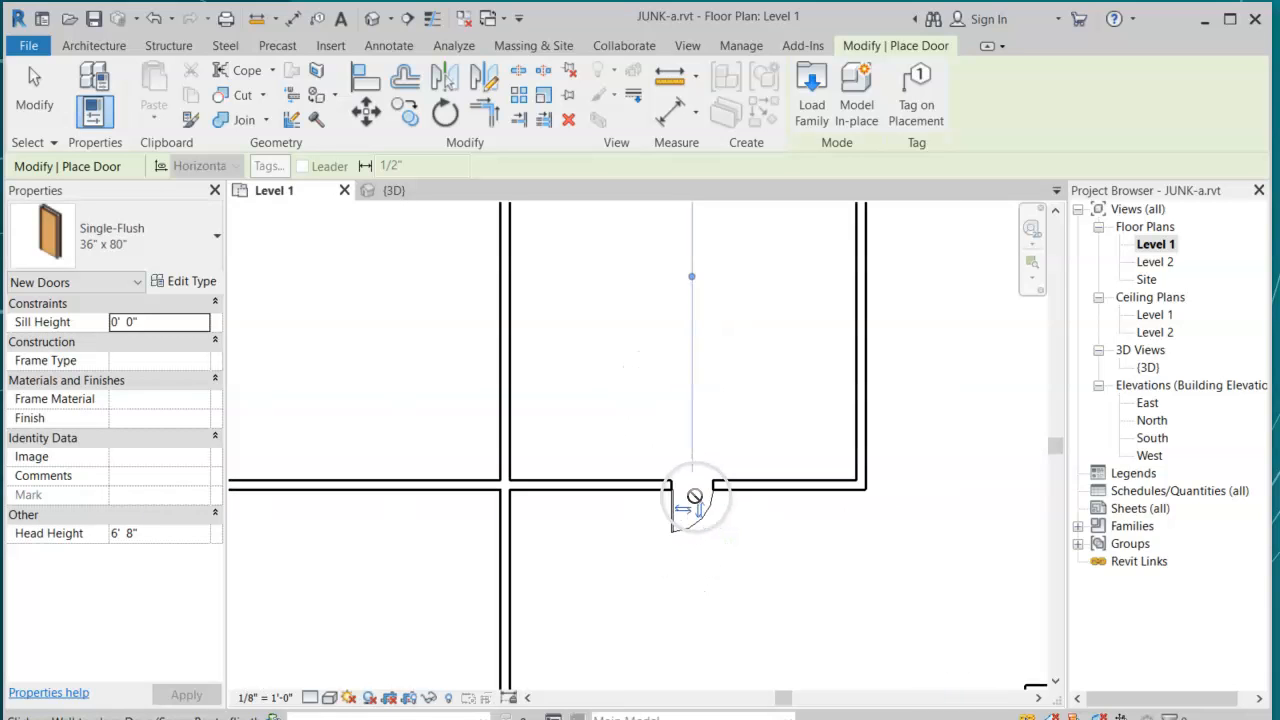
- Place two doors in the middle rectangle's left wall, above and below the crossing, and one in the upper-left rectangle's lower wall beside it
click(503, 376)
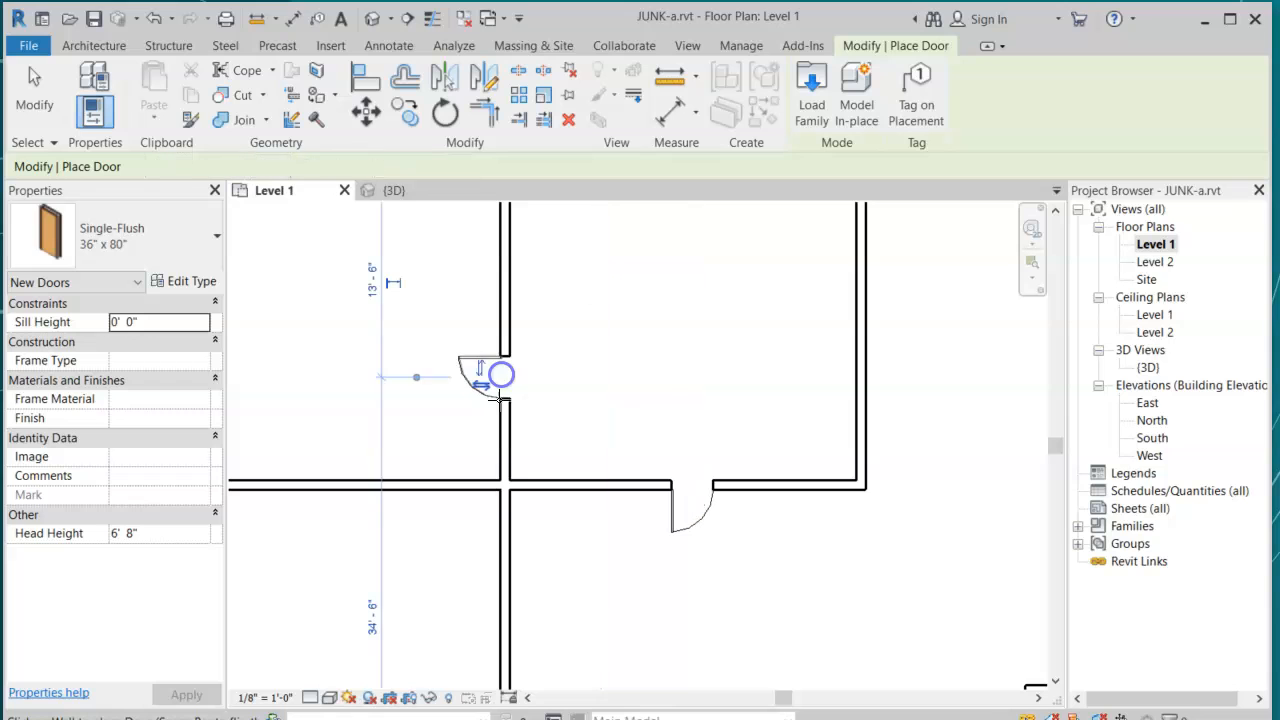
click(376, 485)
click(510, 612)
scroll(857, 514, down, 2)
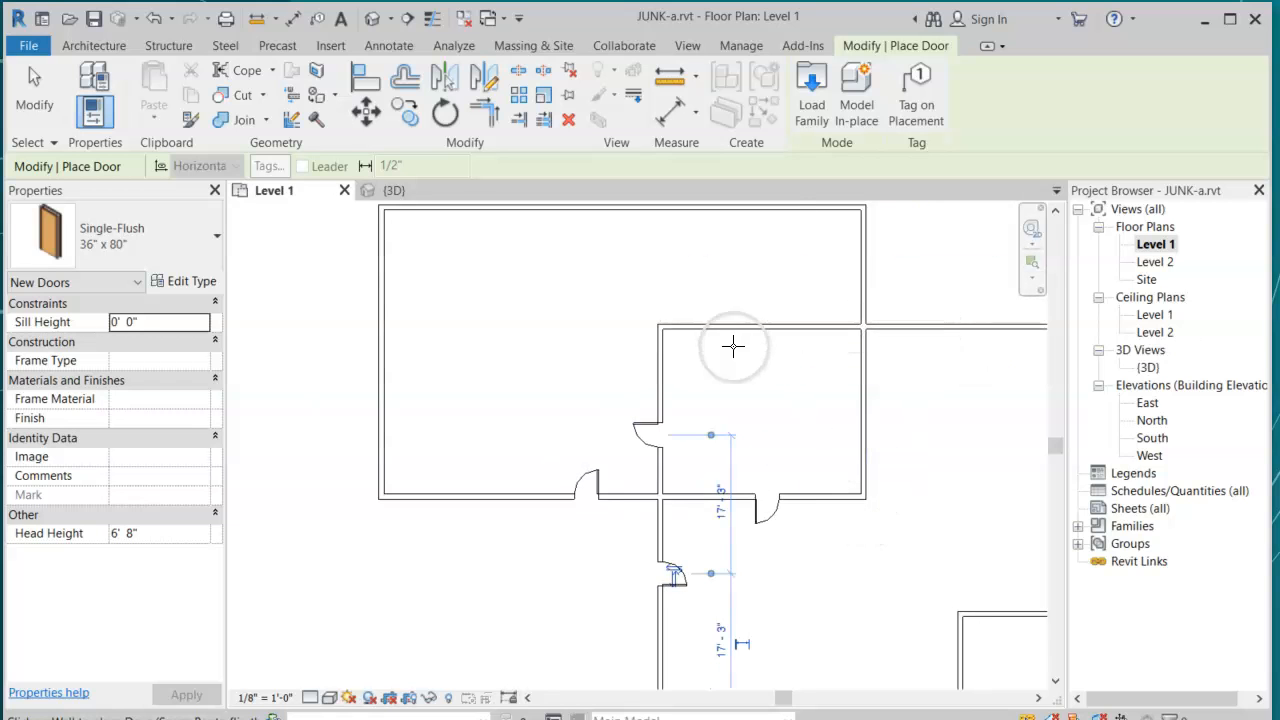
- Place doors in both horizontal walls of the lower-right overlap, the lower-right rectangle's right wall, and the upper-left rectangle's right wall near its top corner
scroll(1016, 583, down, 3)
middle_drag(918, 596, 617, 548)
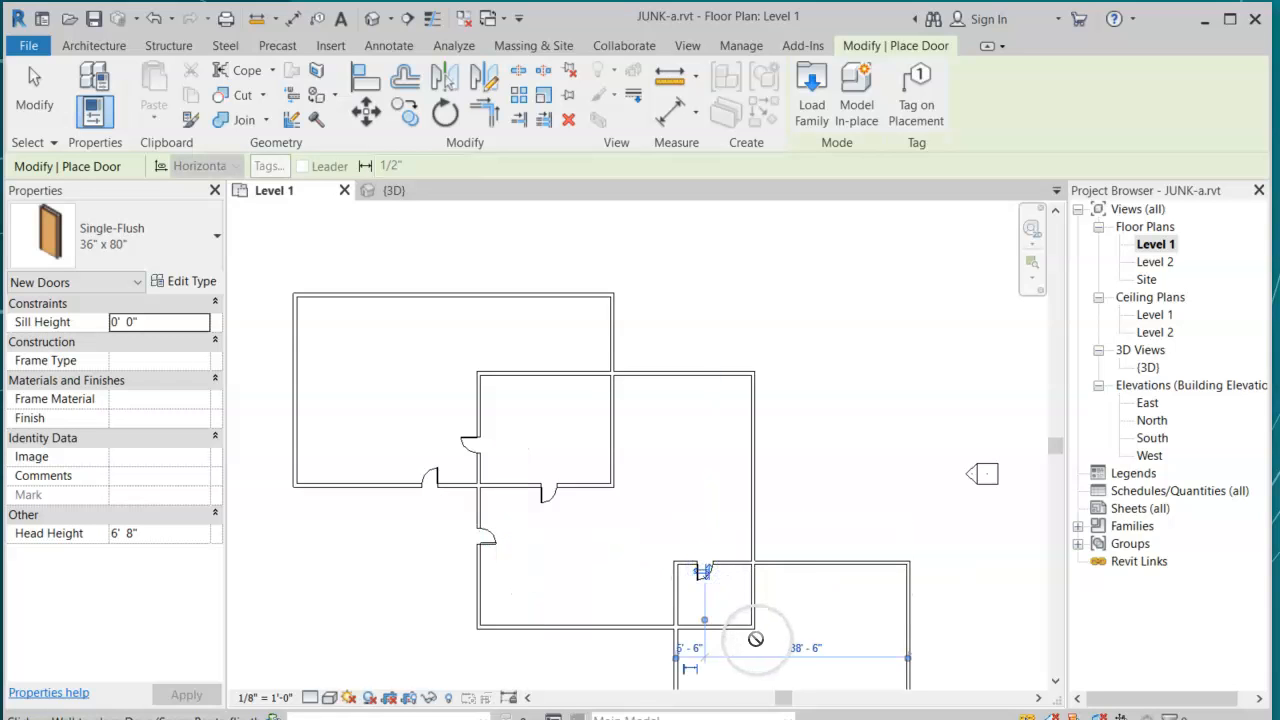
click(717, 627)
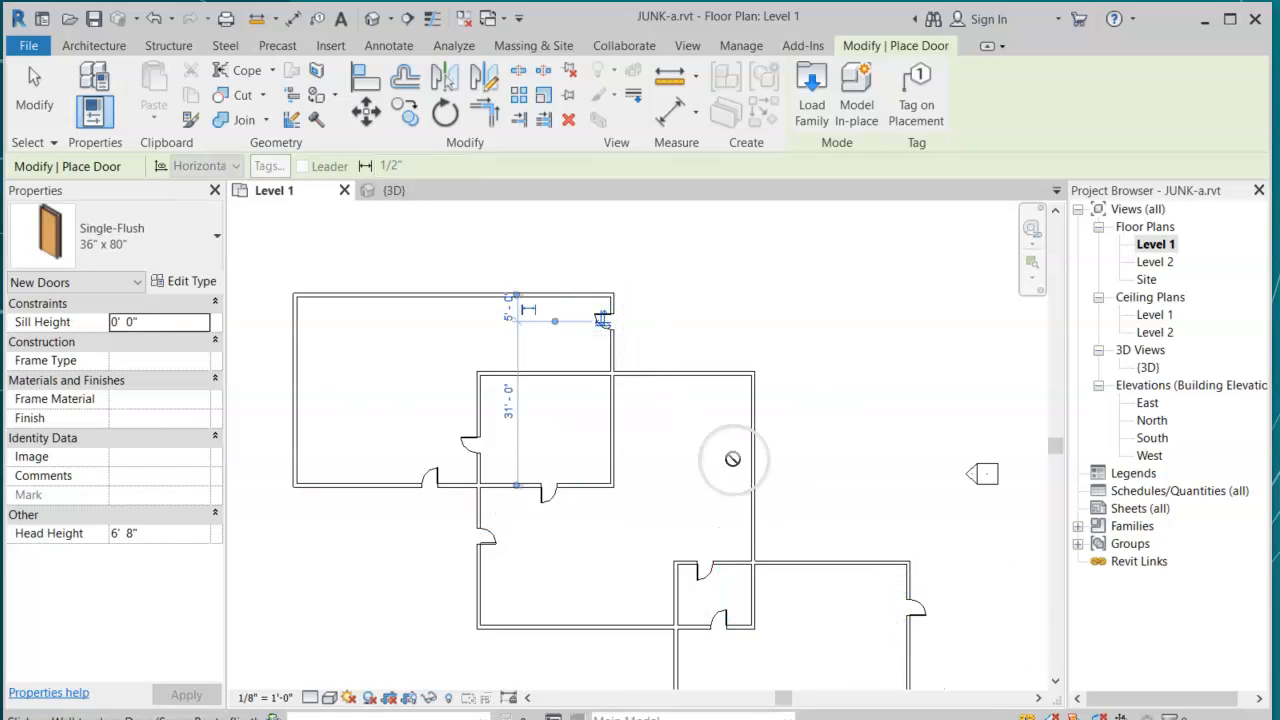
scroll(732, 459, down, 3)
scroll(732, 459, up, 2)
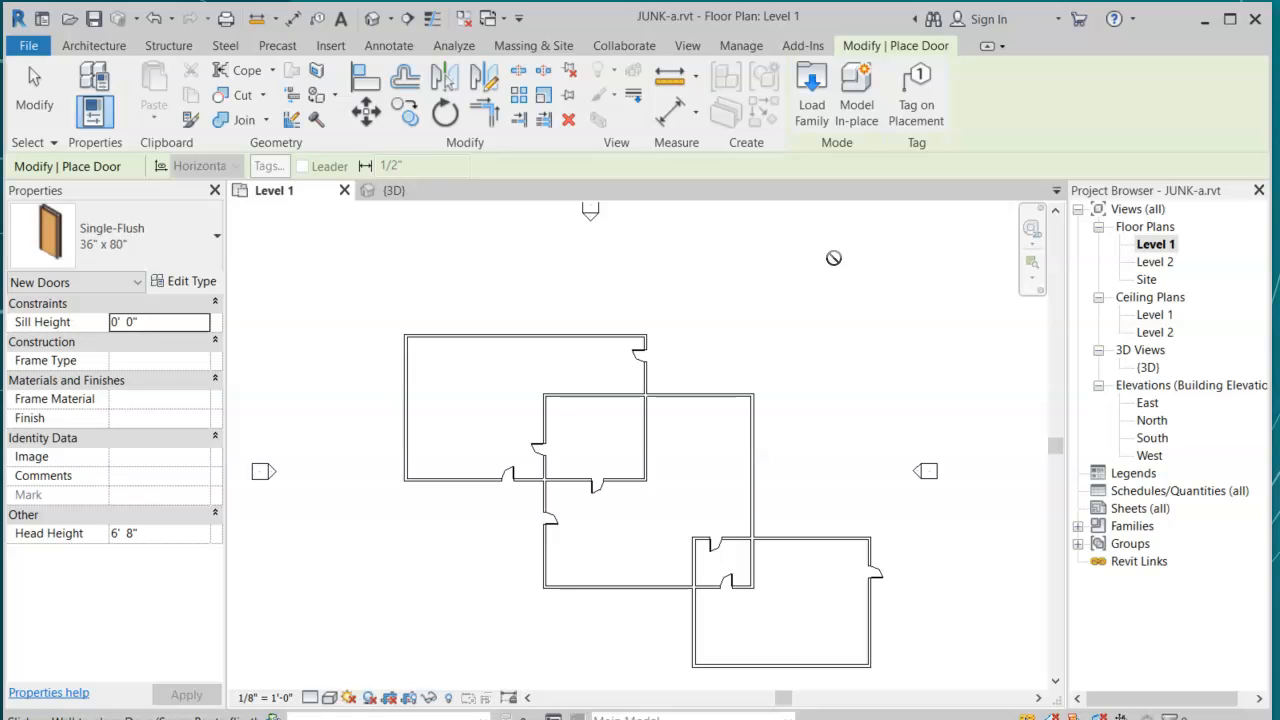
- Place Window-Casement-Double 48" x 60" windows in the left, upper and lower outer walls of the upper-left rectangle
click(78, 46)
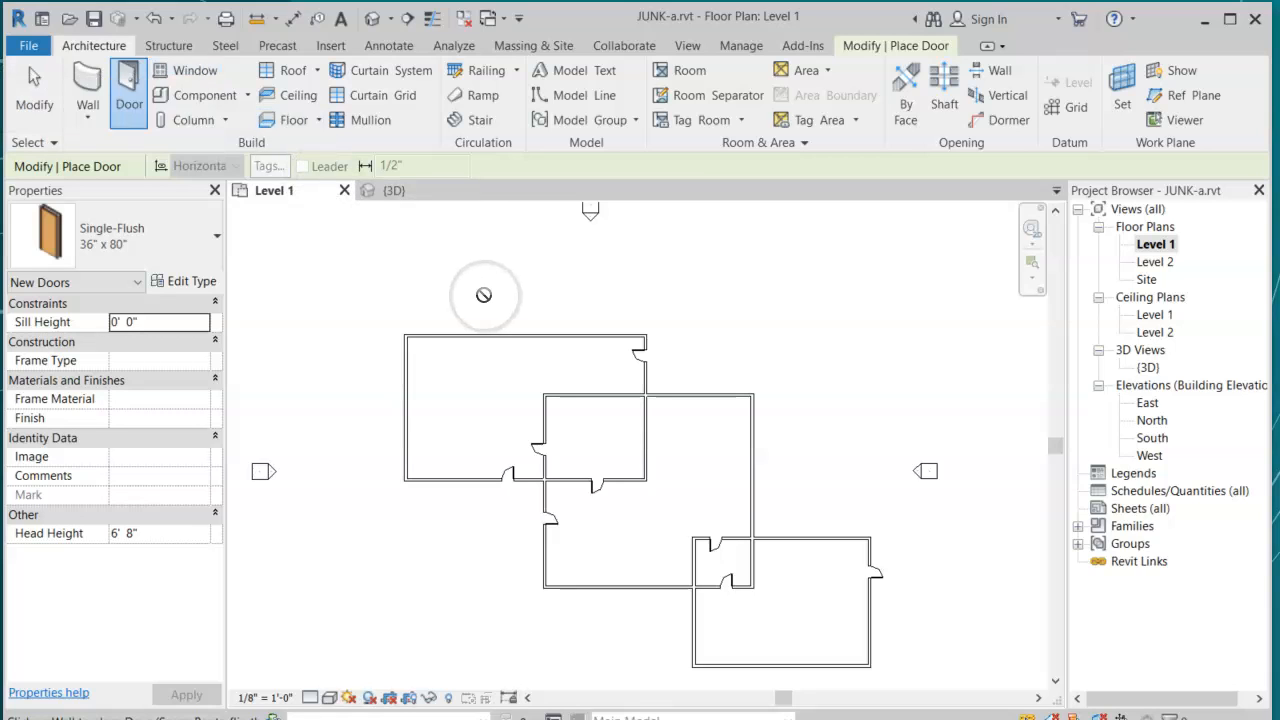
click(176, 74)
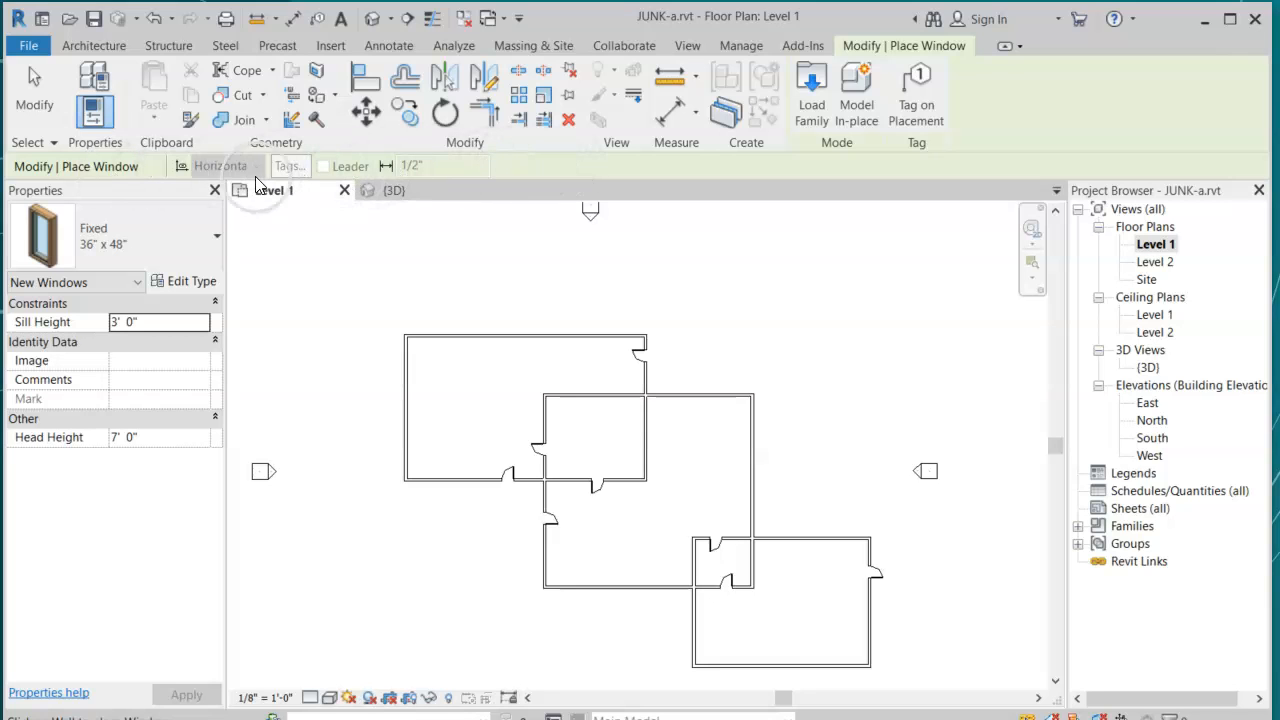
click(153, 243)
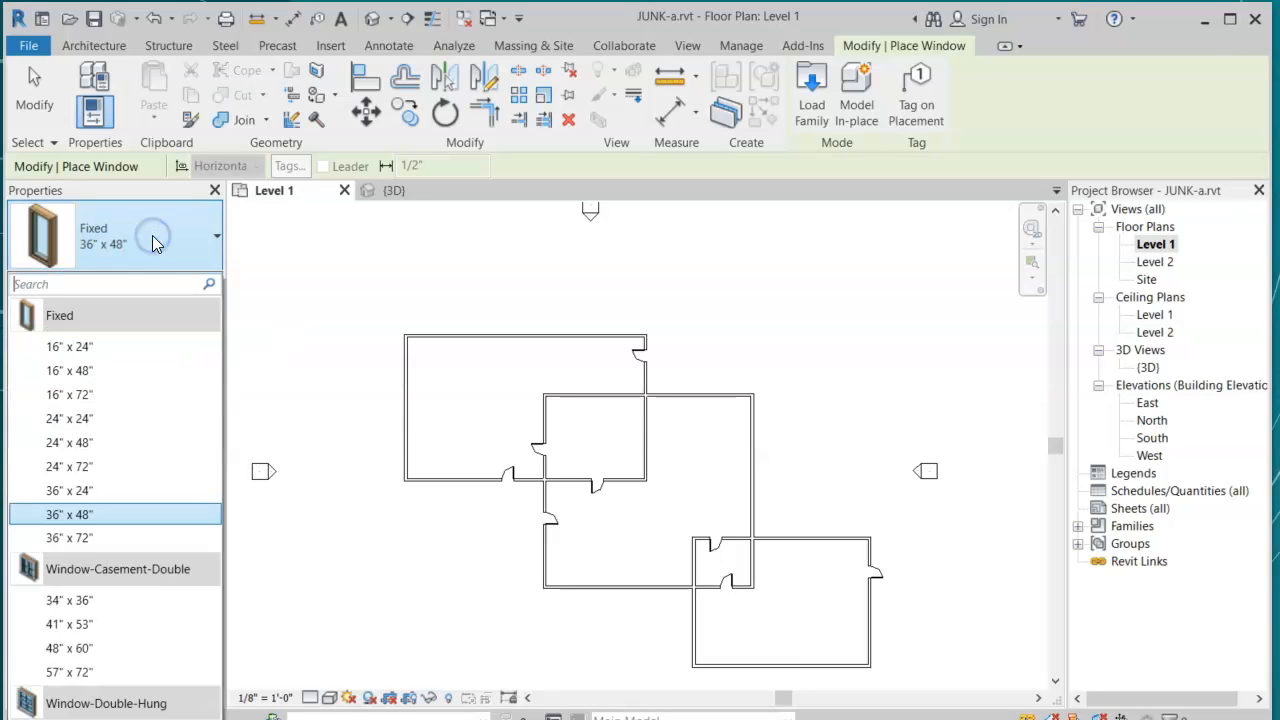
click(142, 648)
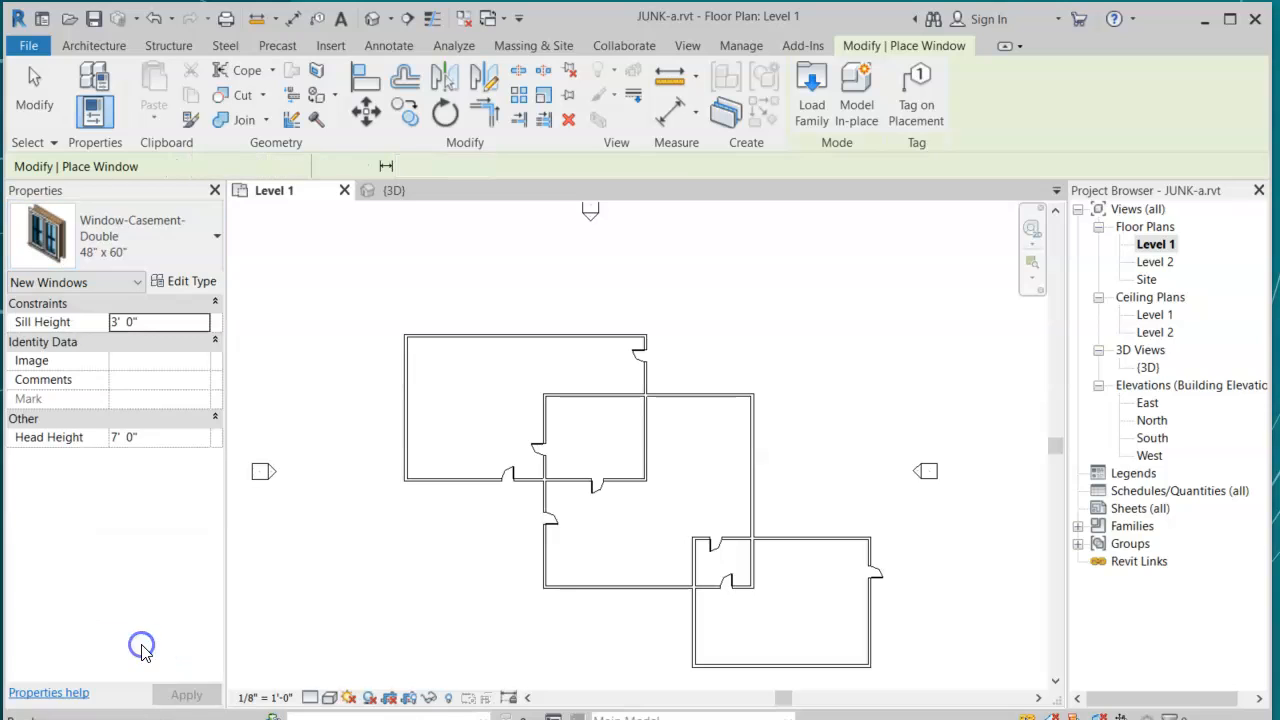
click(404, 405)
click(525, 334)
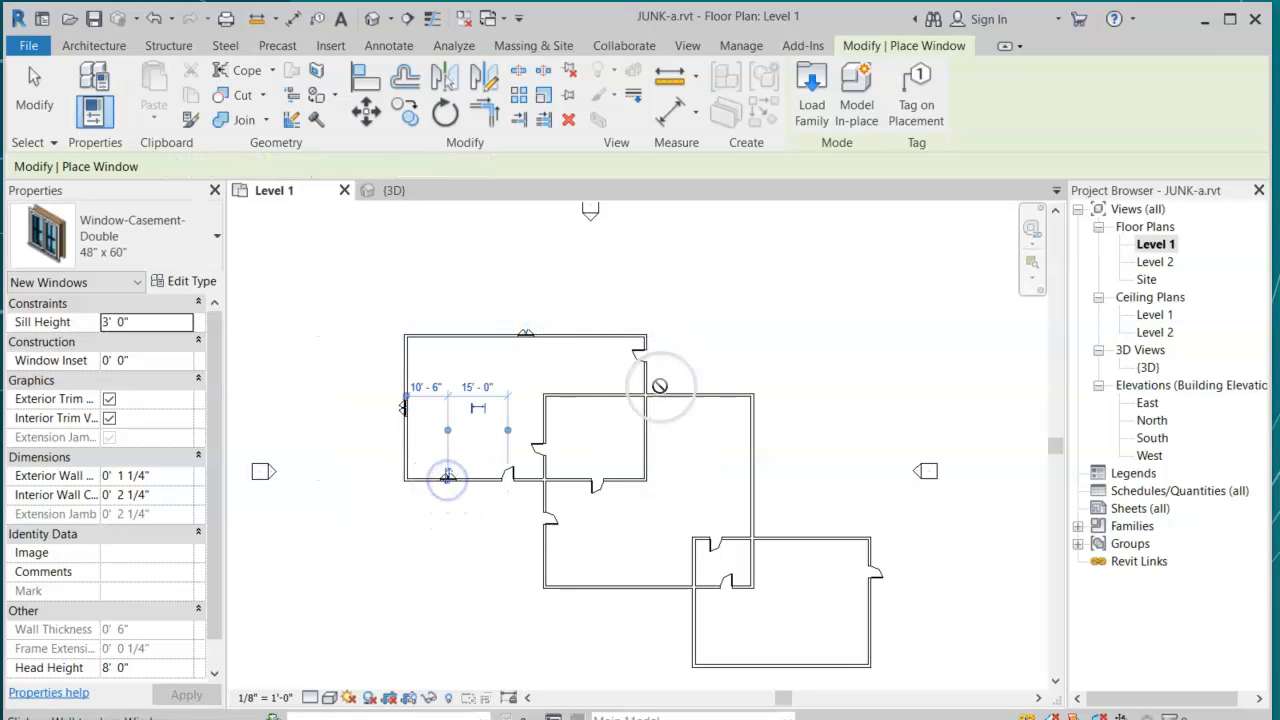
- Place casement windows in the middle rectangle's upper and right walls and in the lower-right rectangle's right, lower and left walls
click(691, 393)
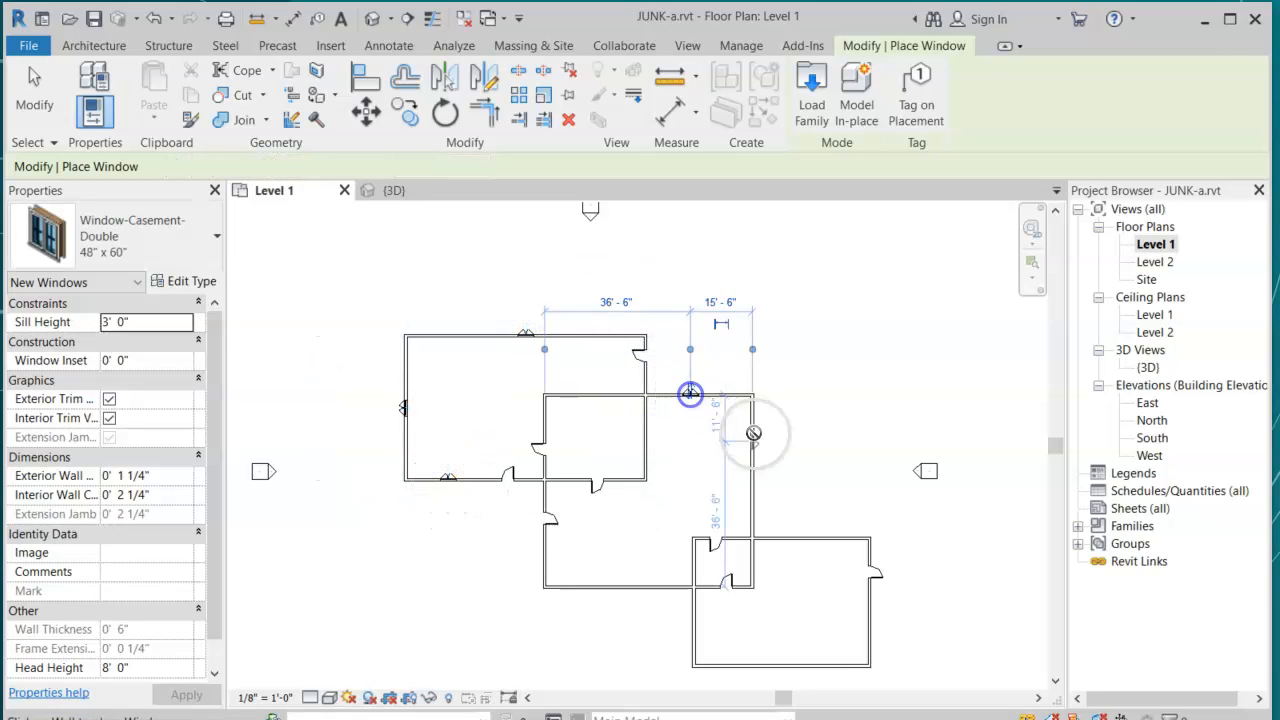
click(757, 481)
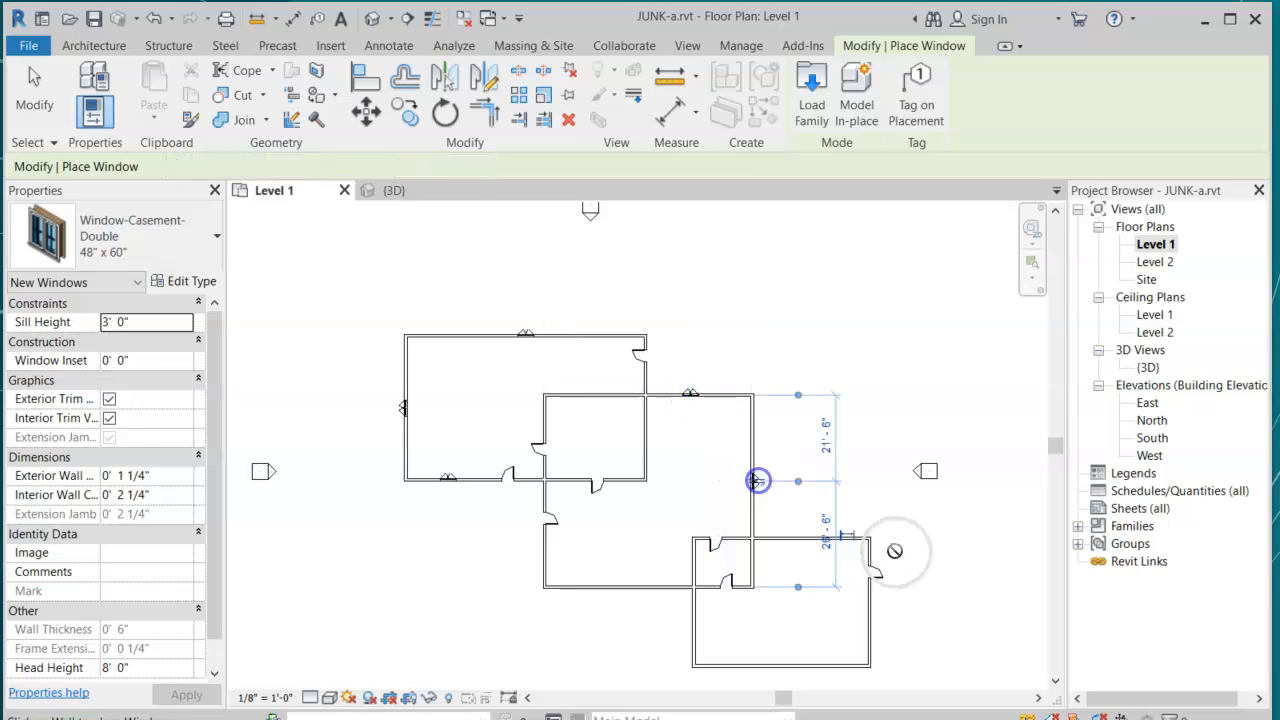
click(872, 628)
click(825, 666)
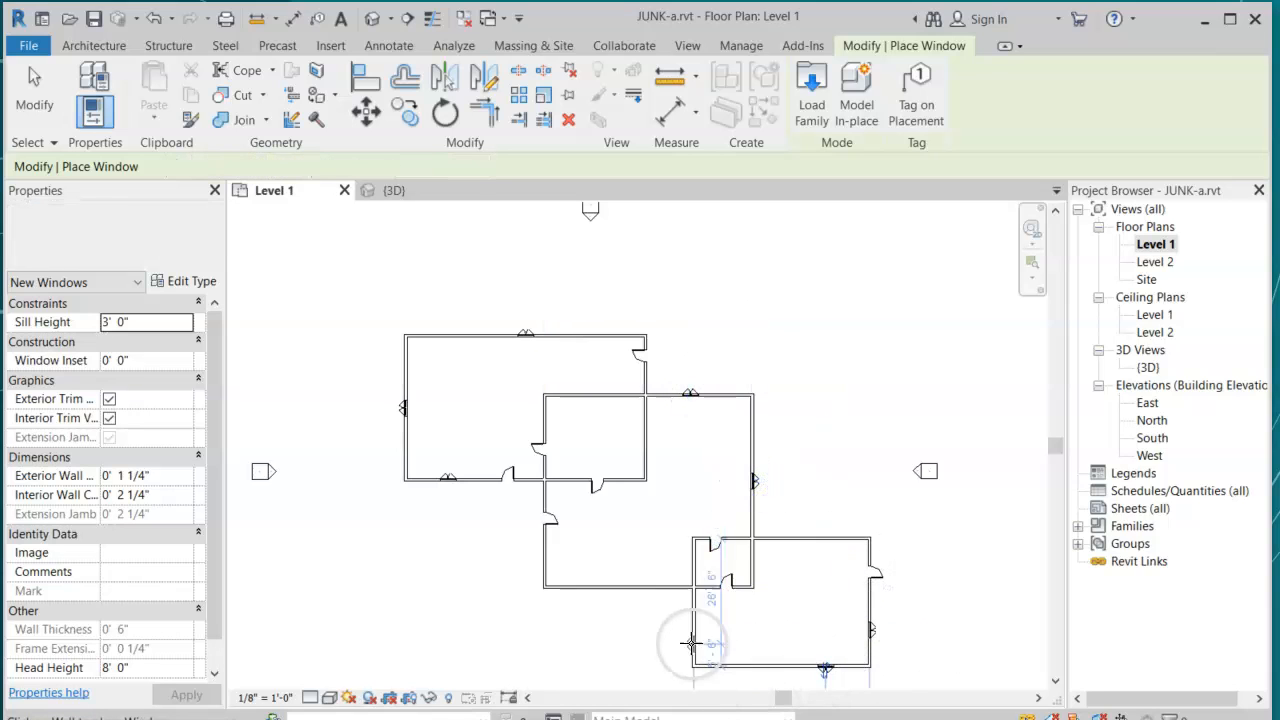
click(691, 622)
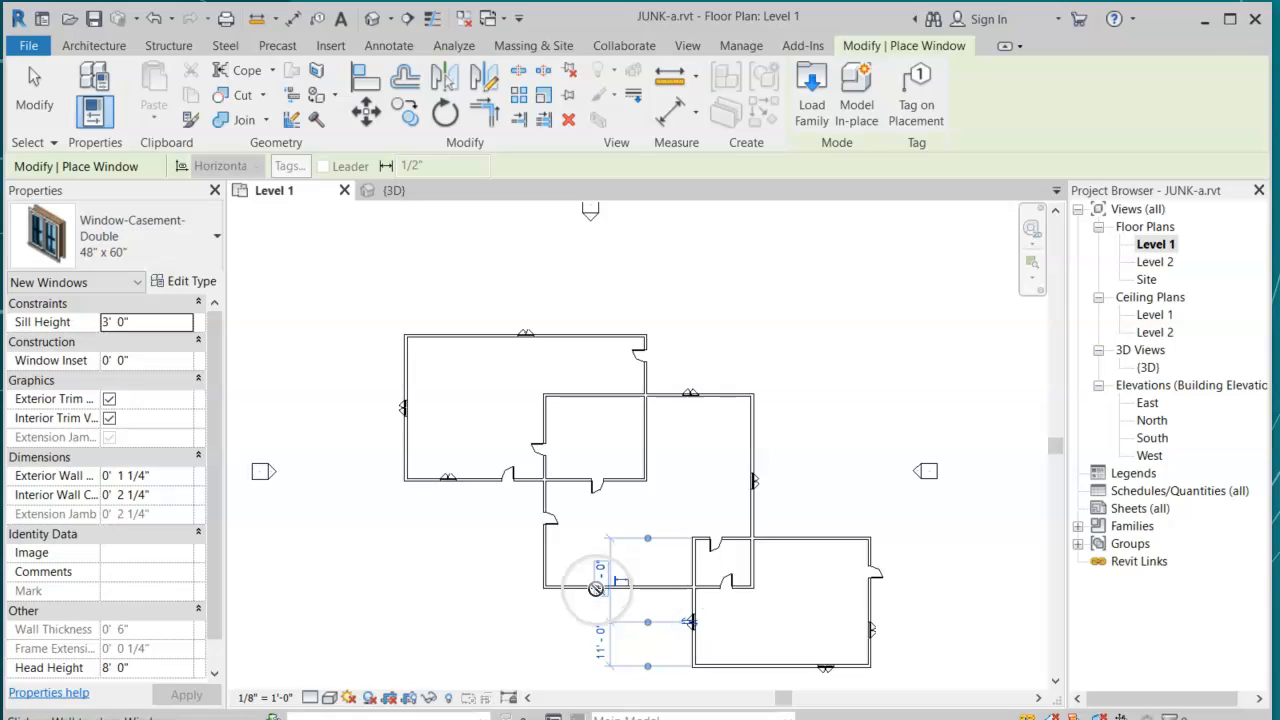
- Place a casement window in the middle rectangle's lower wall, flip it to open outward, and end window placement
scroll(580, 586, up, 3)
scroll(578, 585, up, 4)
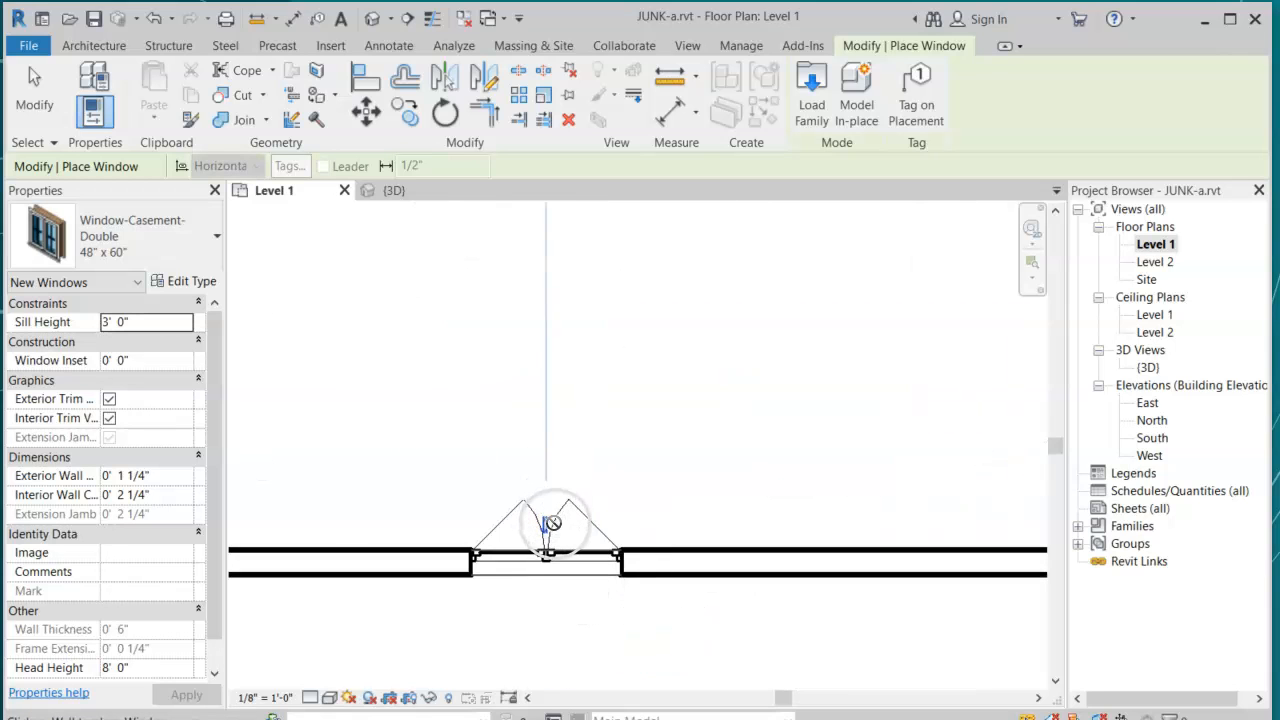
key(space)
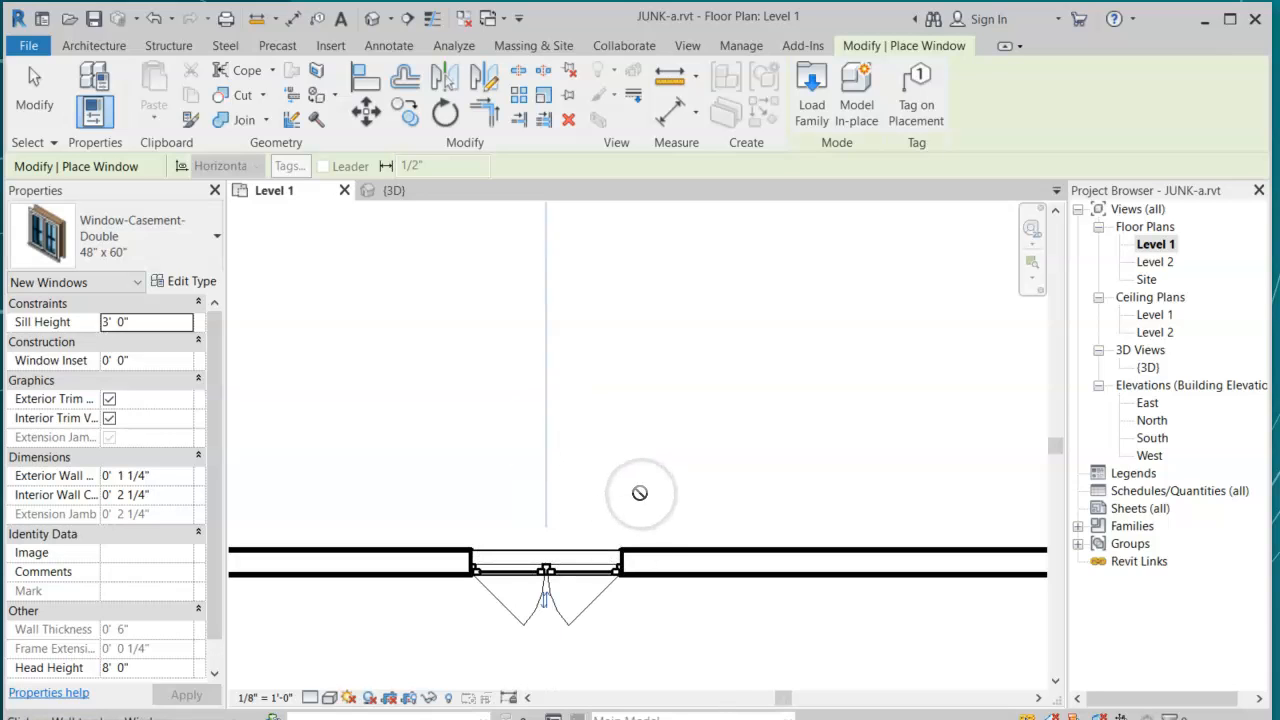
scroll(776, 320, down, 2)
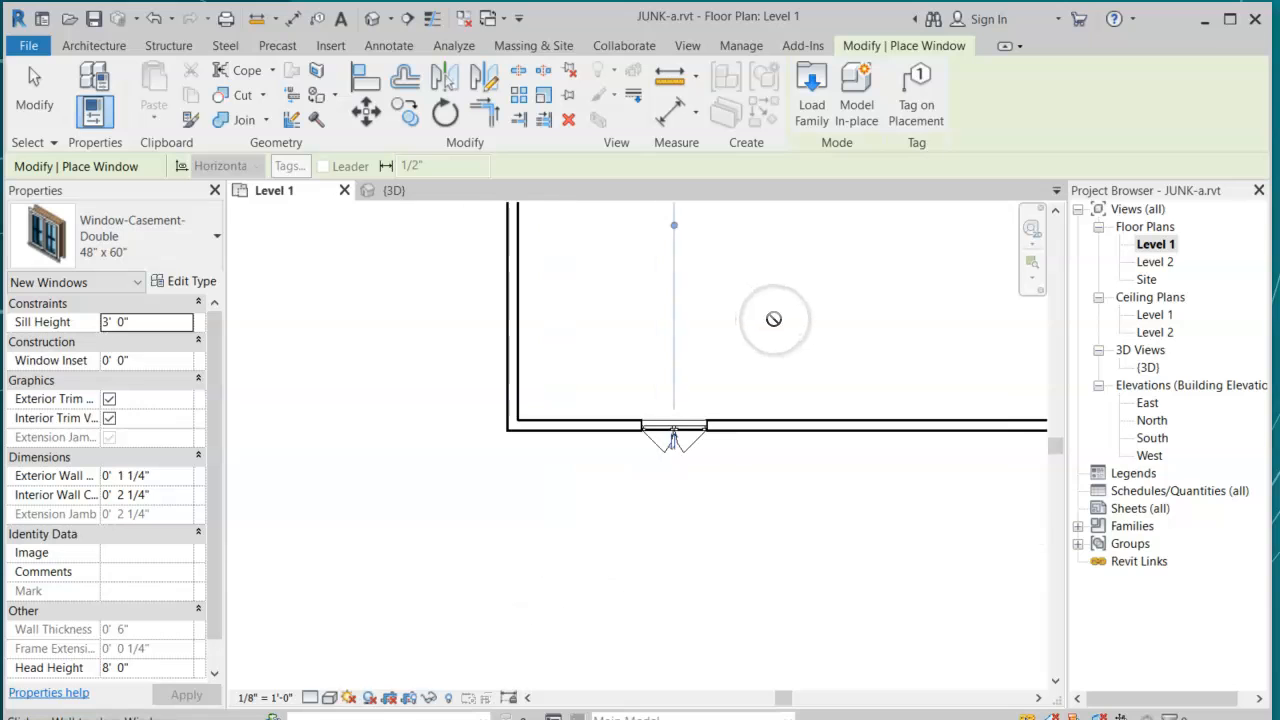
scroll(671, 508, down, 4)
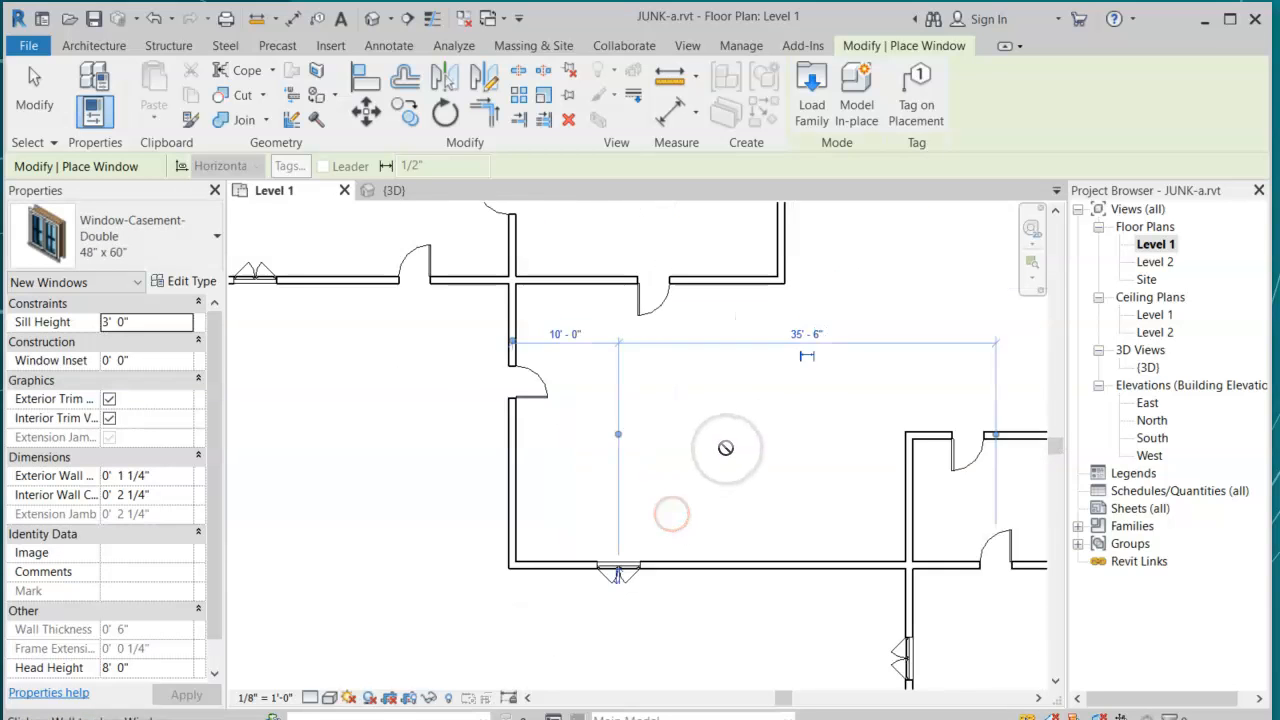
click(530, 209)
key(Escape)
key(Escape)
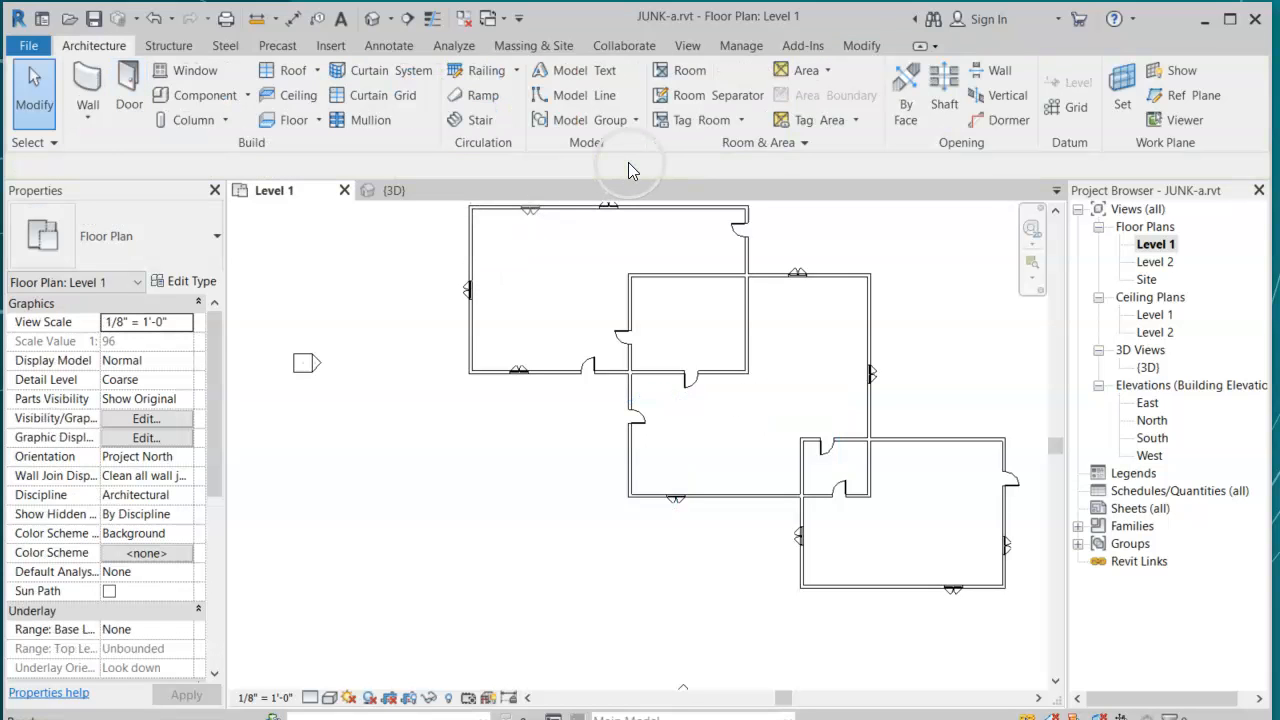
- Place Desk 60" x 30" components outside the lower-left corner of the upper-left rectangle, inside all three rectangles, and in the upper overlap
click(220, 94)
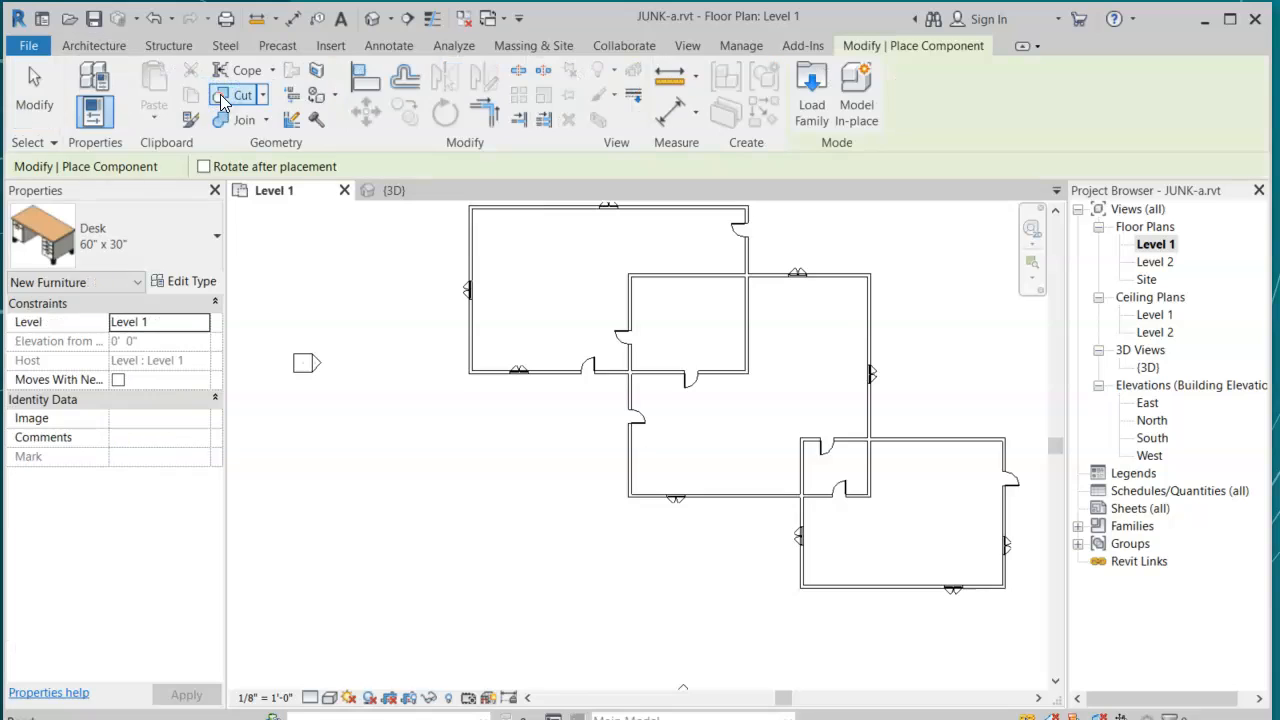
click(157, 243)
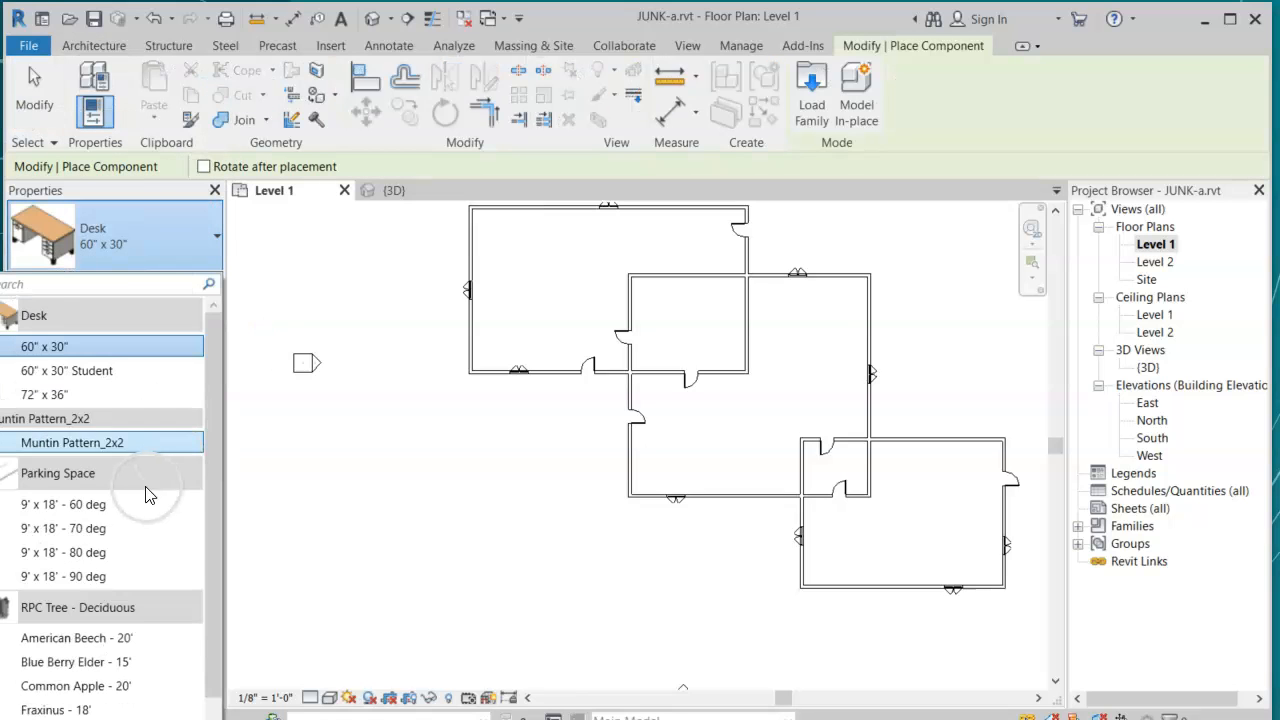
scroll(146, 495, down, 5)
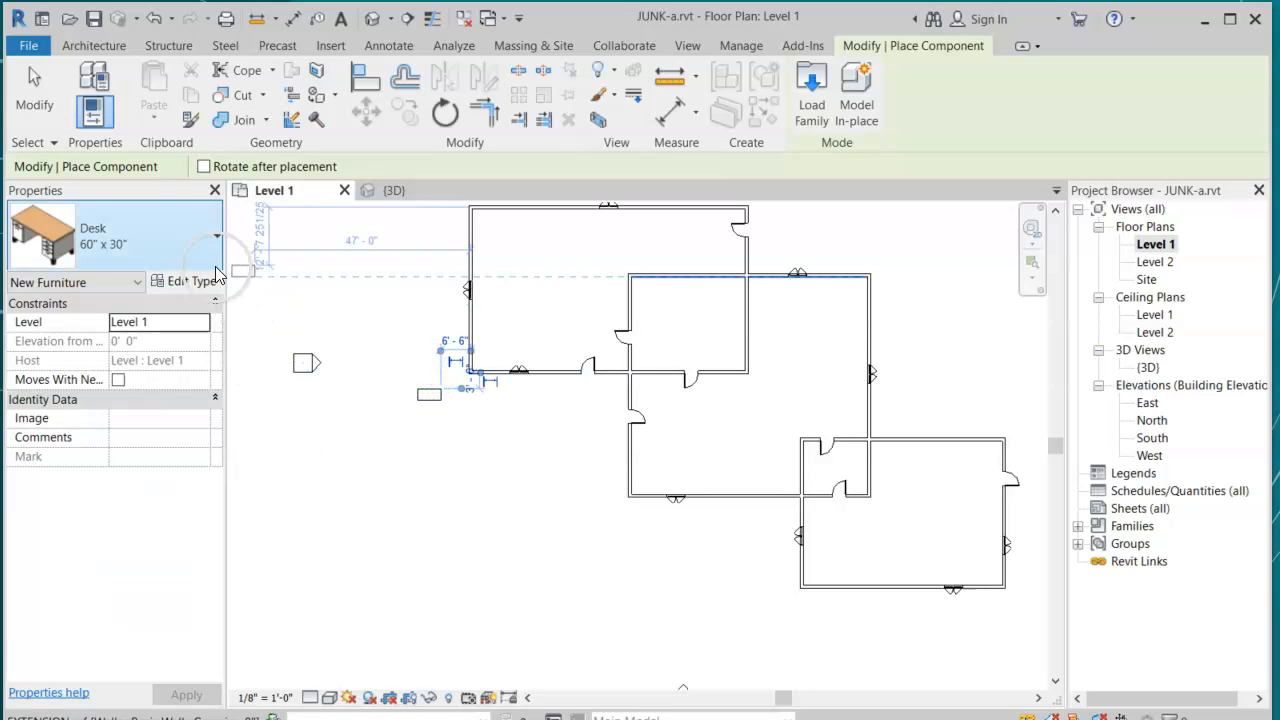
click(535, 291)
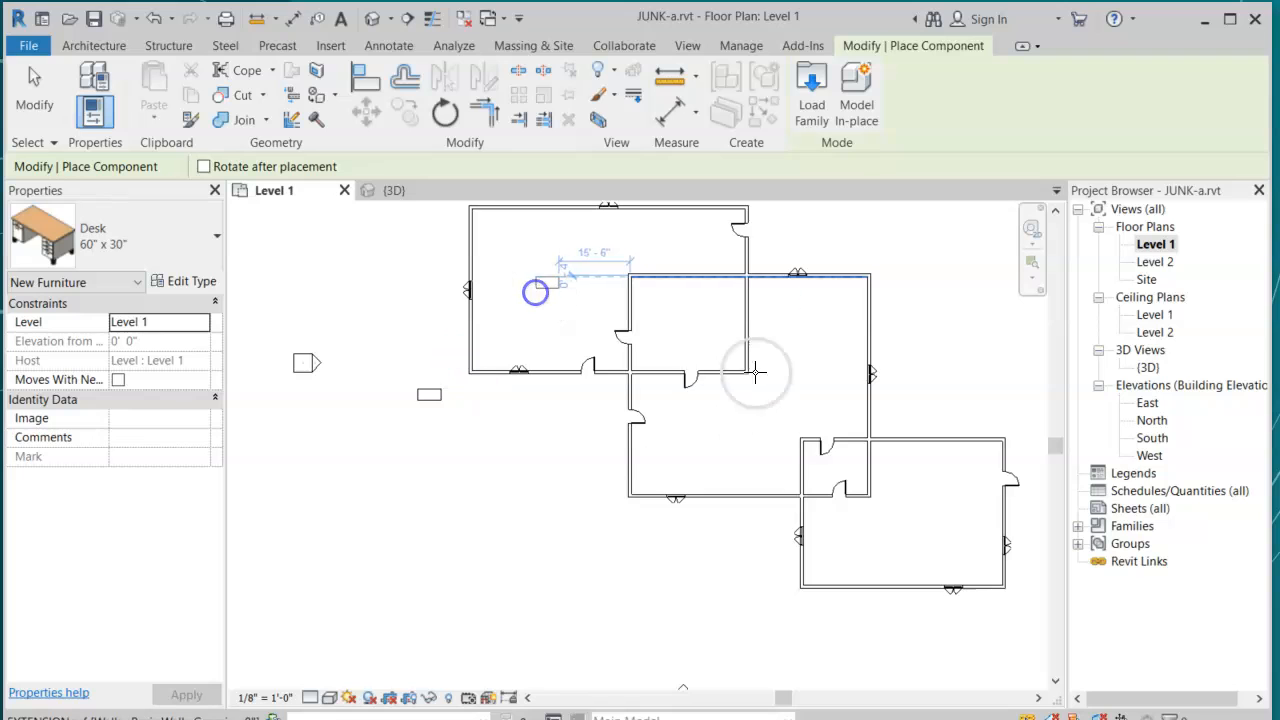
click(689, 320)
click(789, 380)
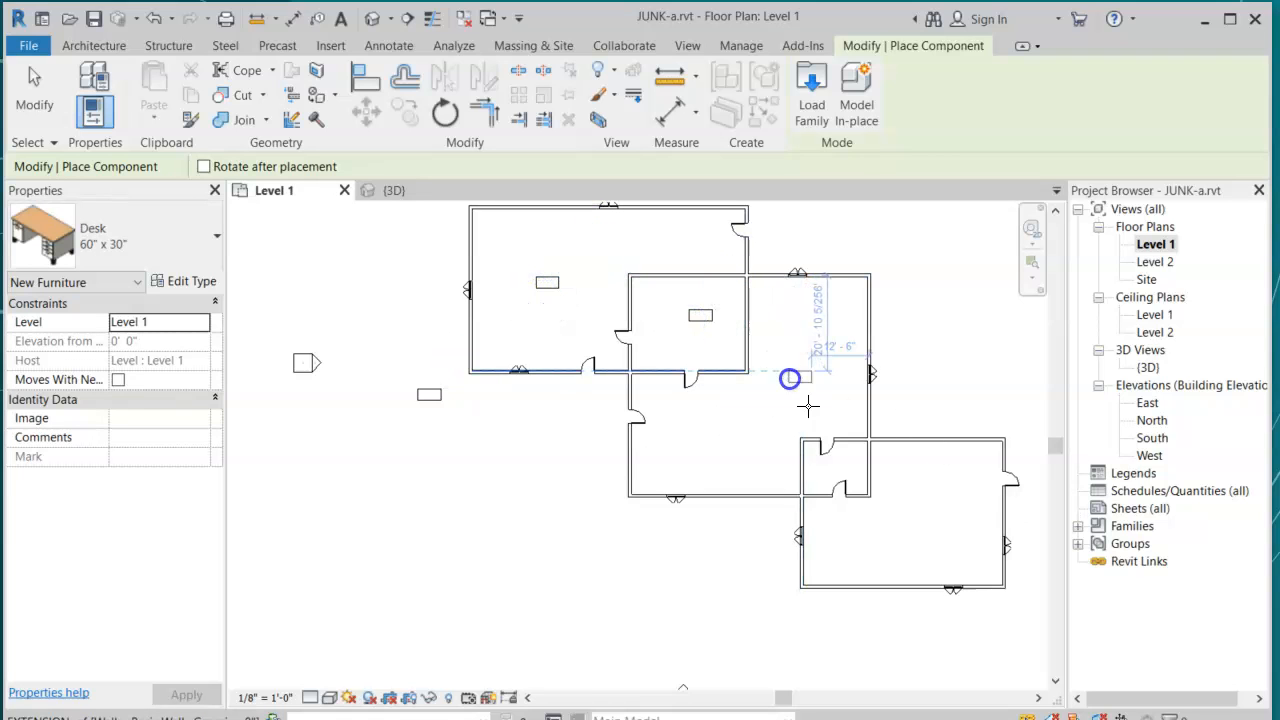
click(935, 542)
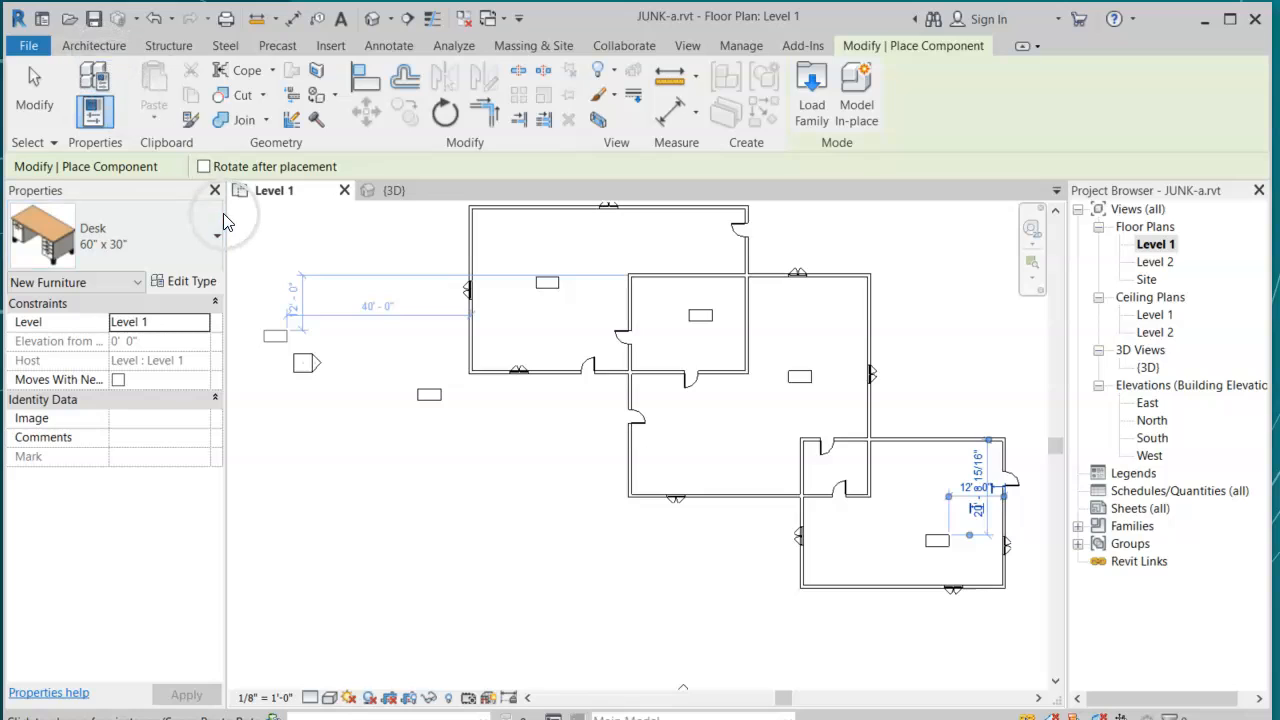
key(Escape)
key(Escape)
key(w)
key(a)
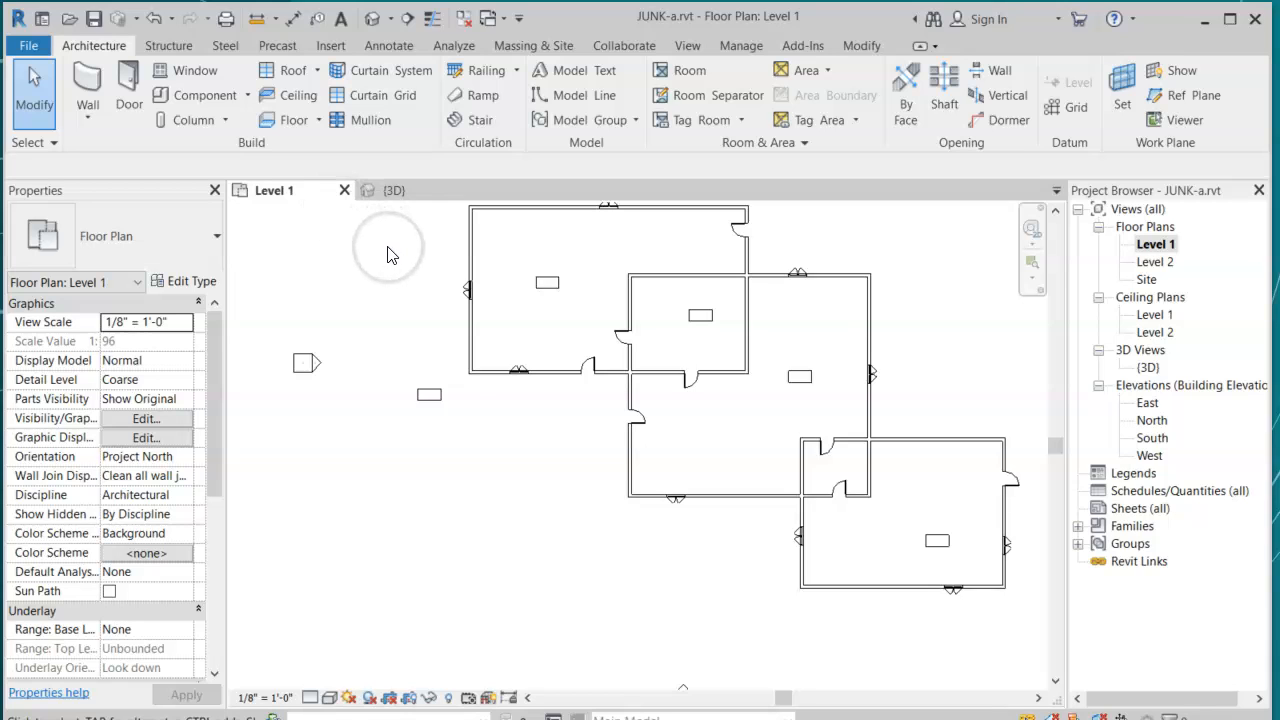
- Load the Credenza.rfa family from the Furniture > Storage folder of the English-Imperial library
click(333, 47)
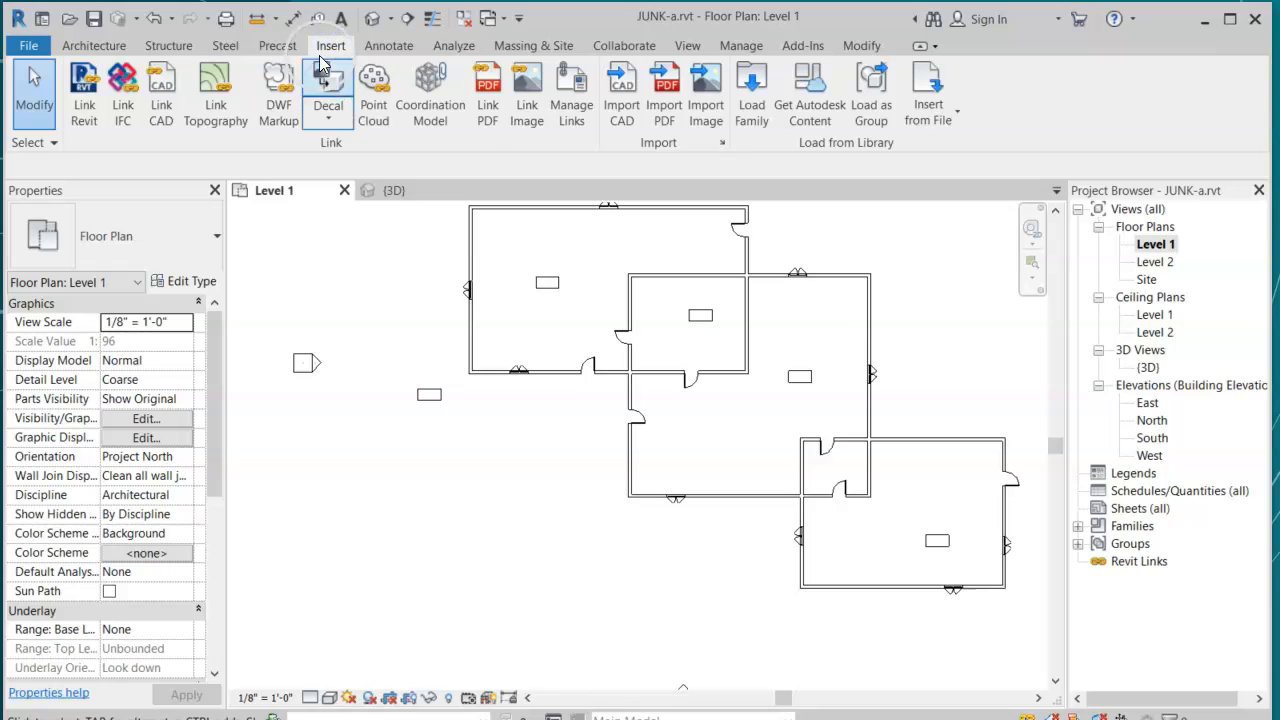
click(752, 85)
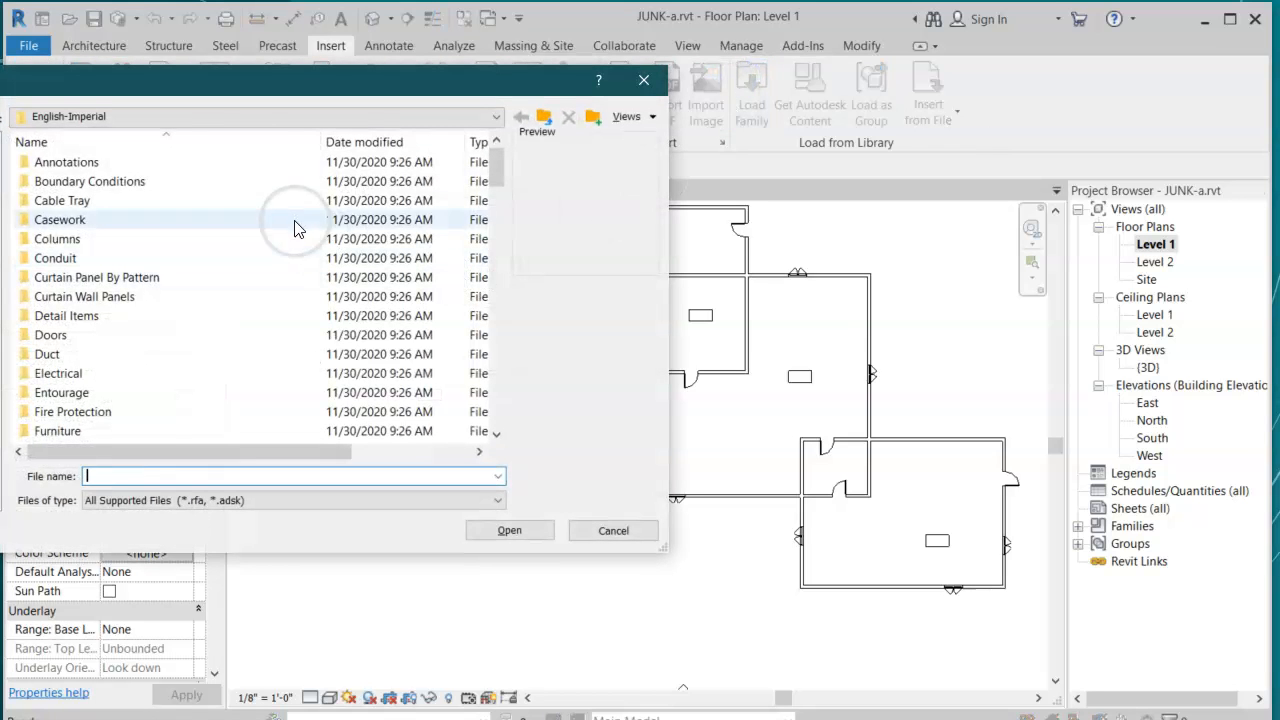
click(487, 118)
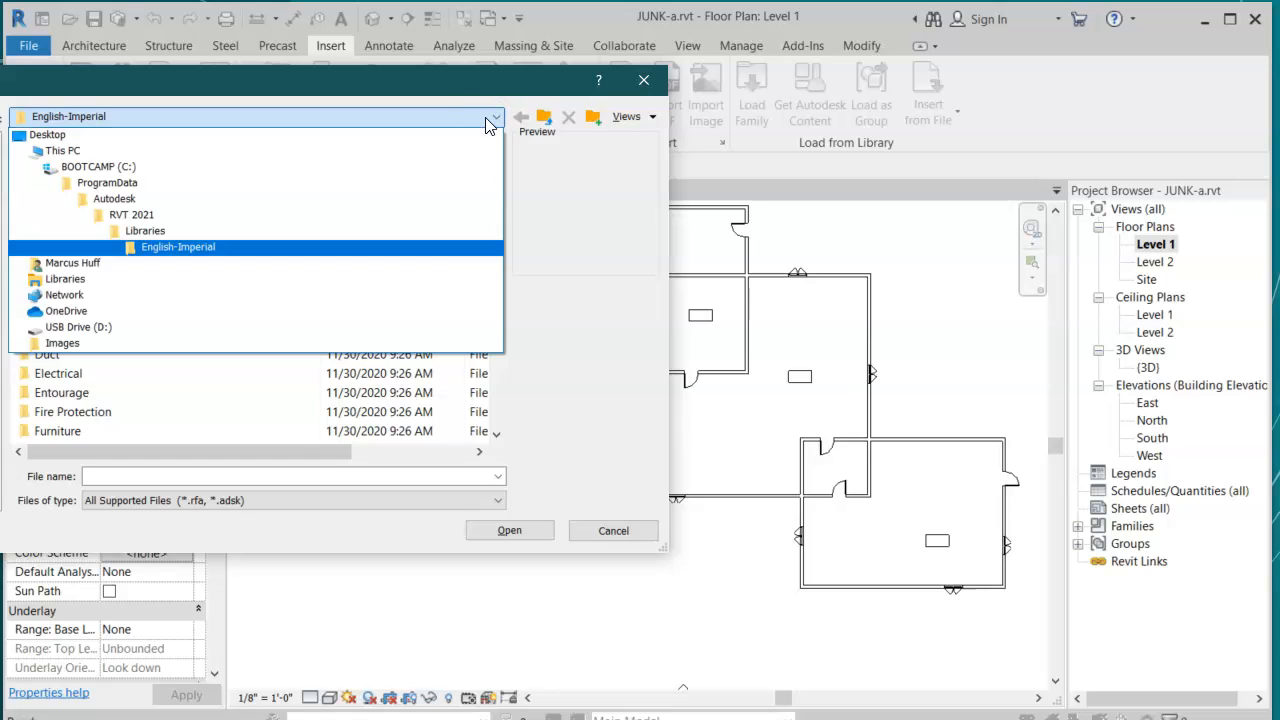
click(444, 262)
click(120, 220)
scroll(122, 222, down, 1)
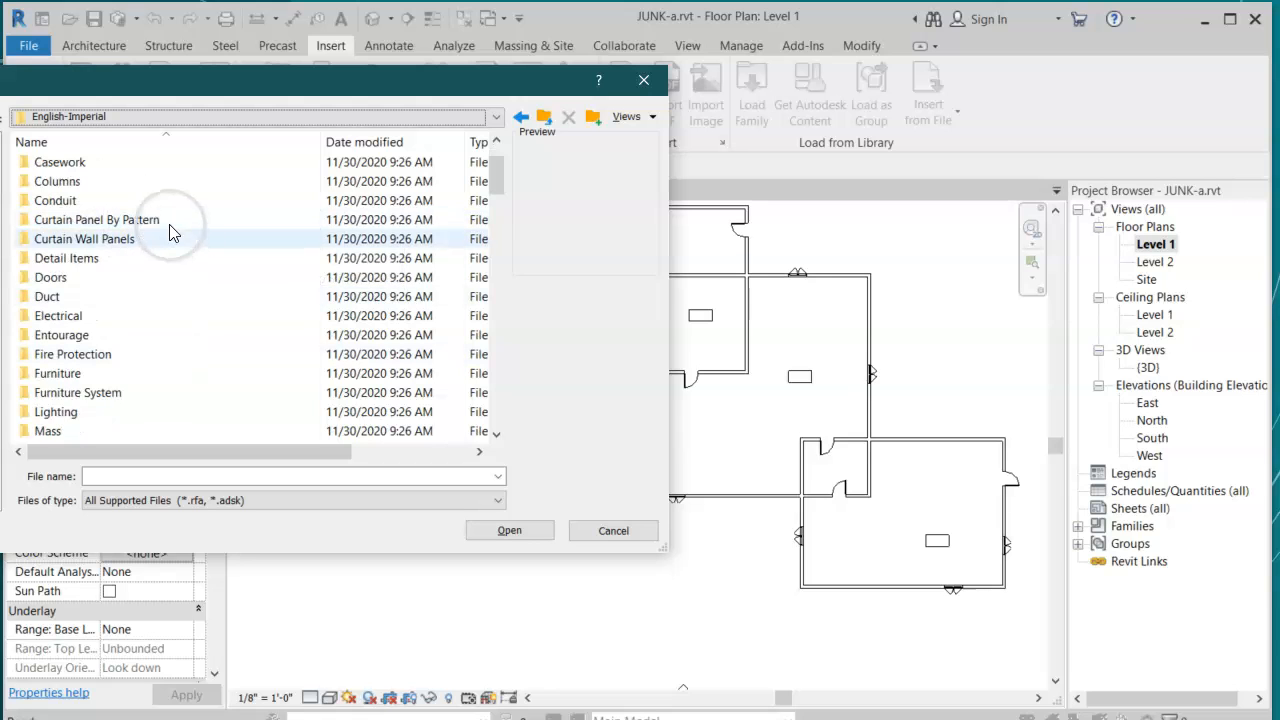
click(165, 381)
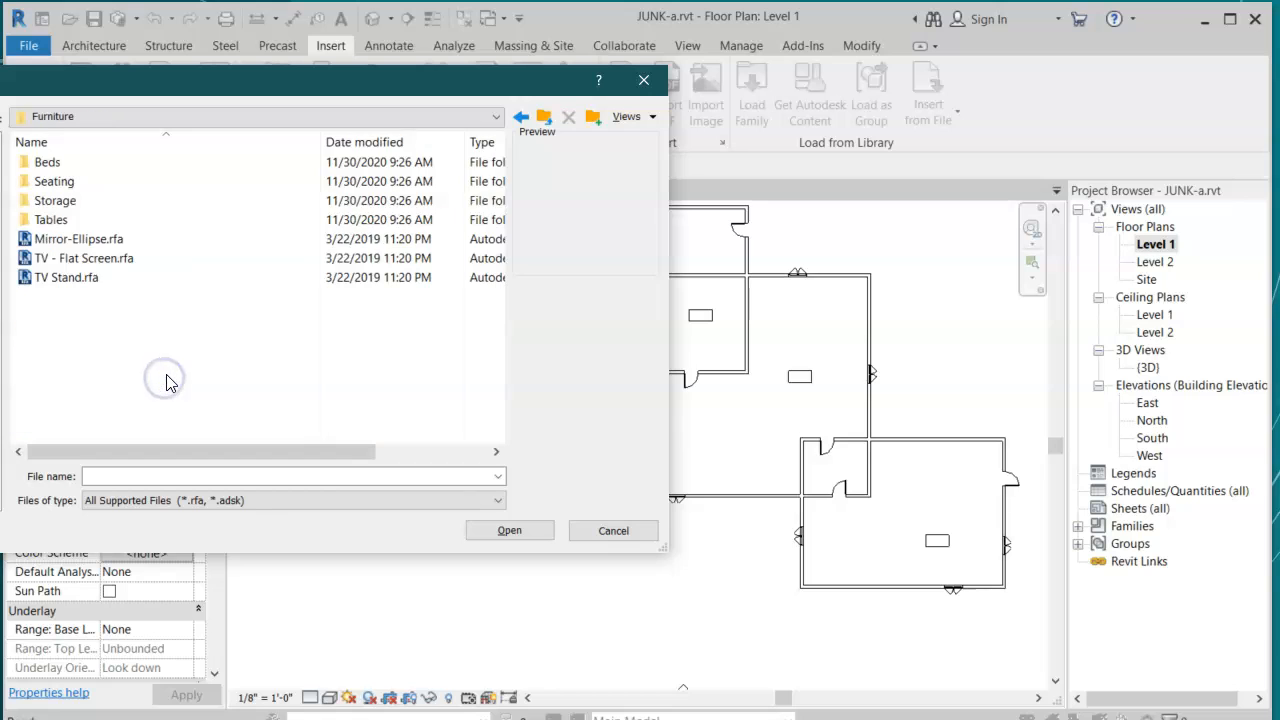
click(99, 198)
double_click(101, 202)
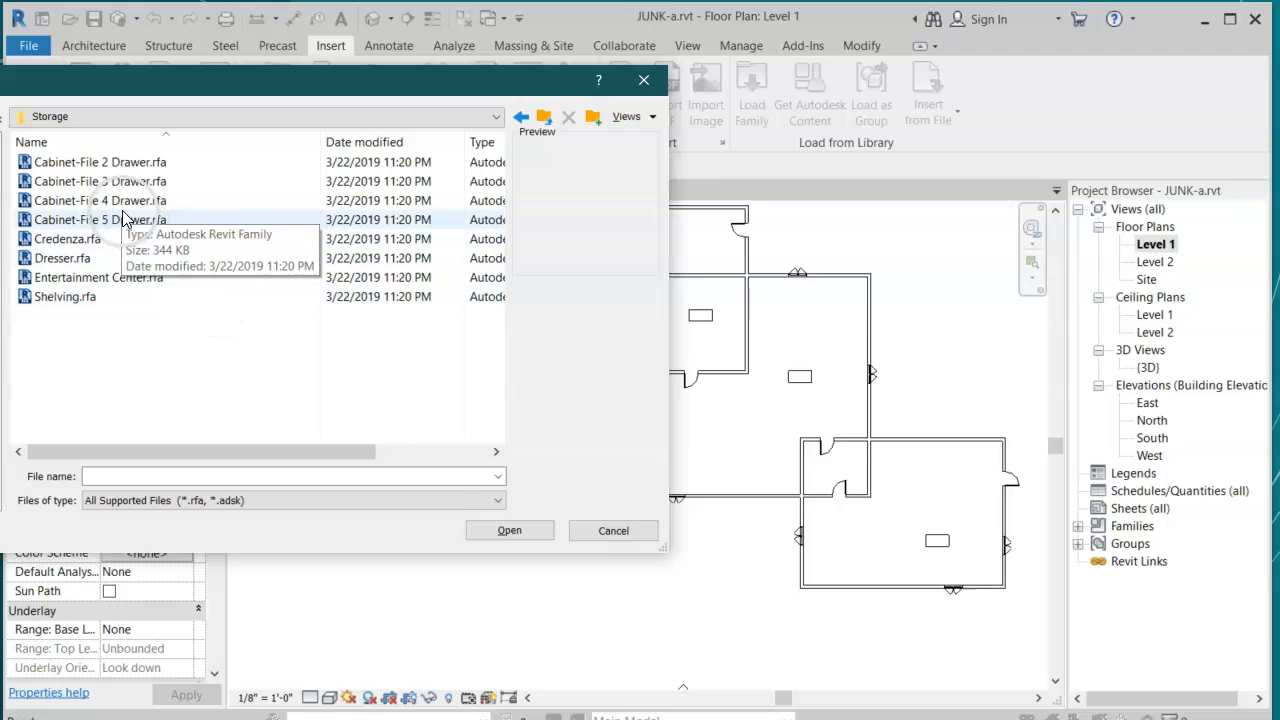
click(63, 241)
click(480, 531)
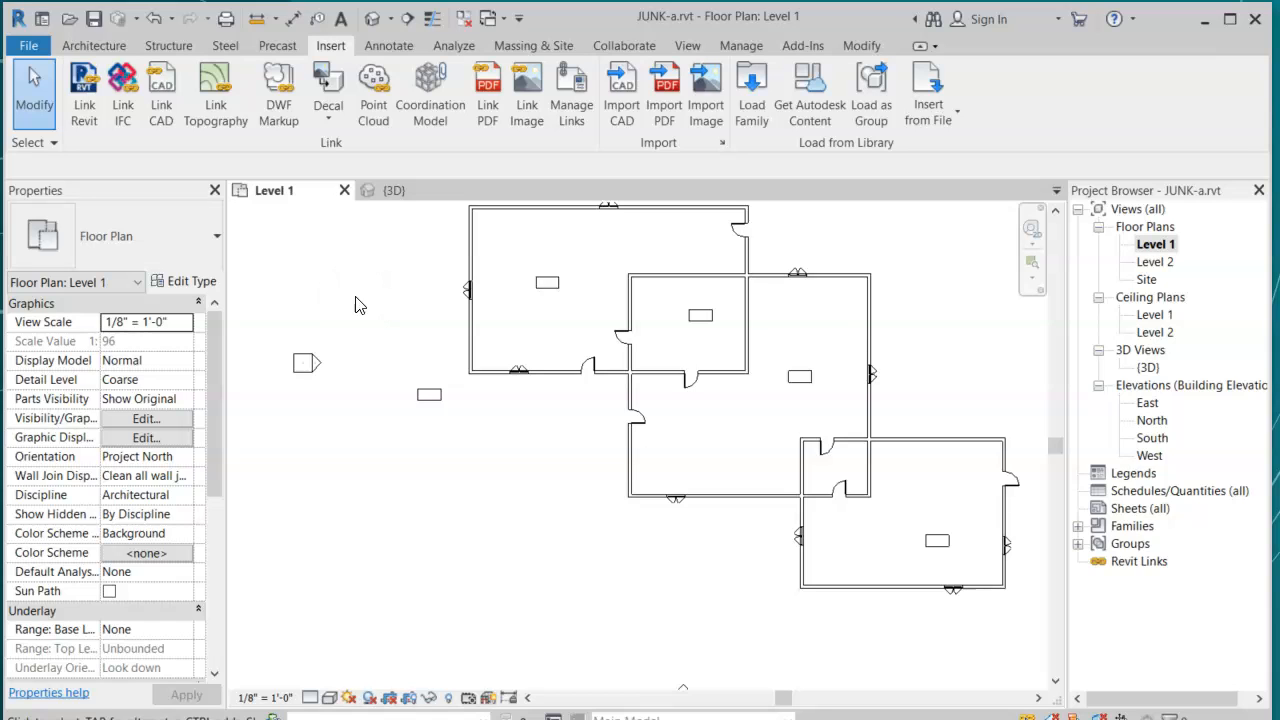
- Place Credenza 72" x 24" components below the outside desk, in the lower-left part of the middle rectangle, and in the lower-right rectangle
click(218, 242)
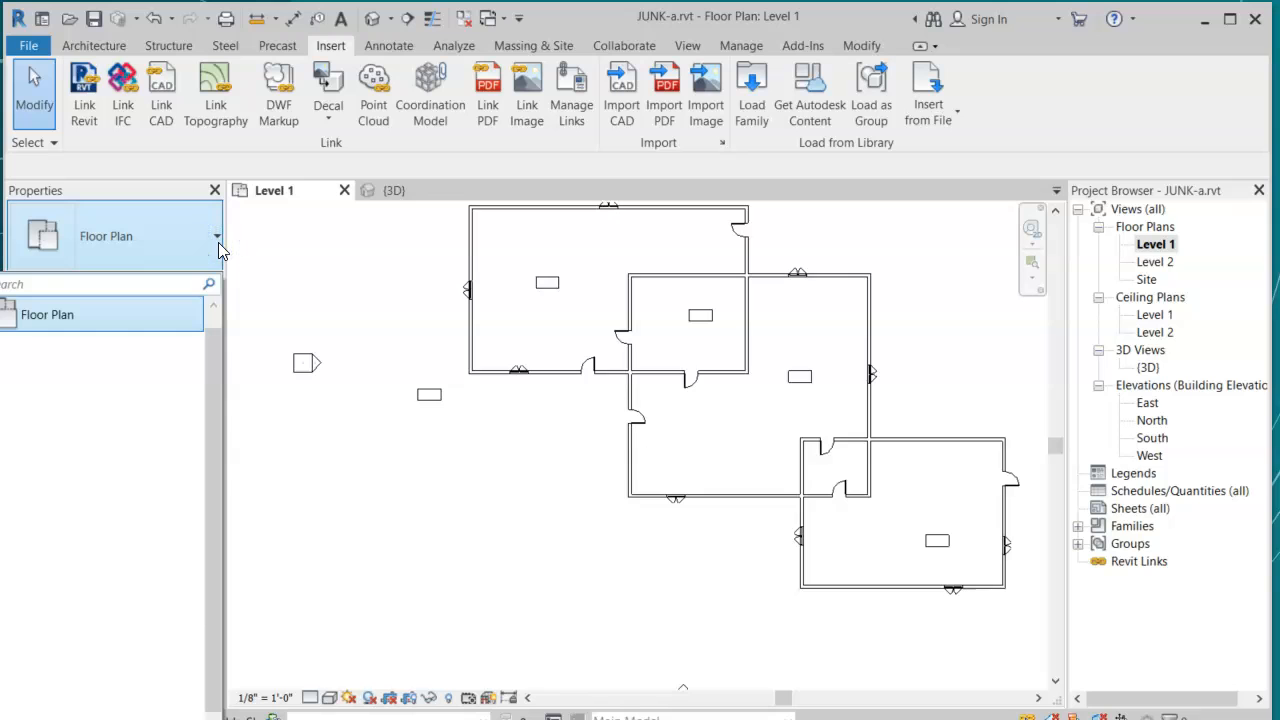
click(218, 242)
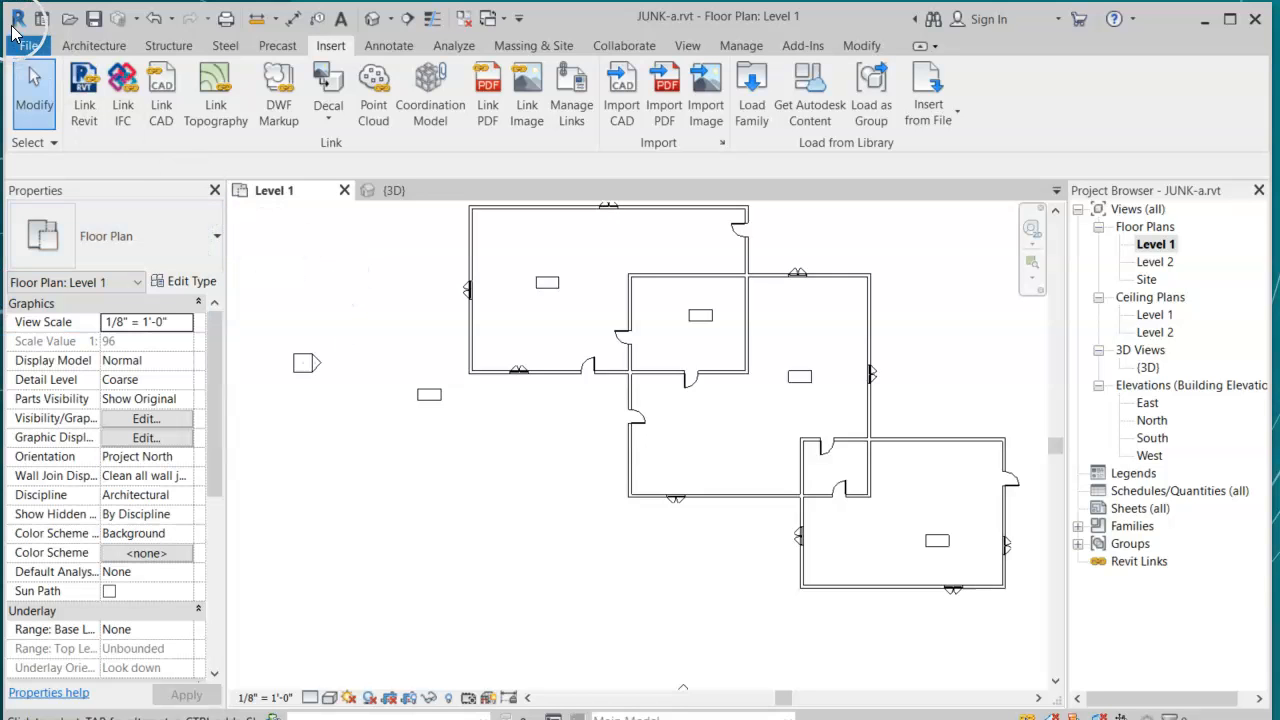
click(95, 47)
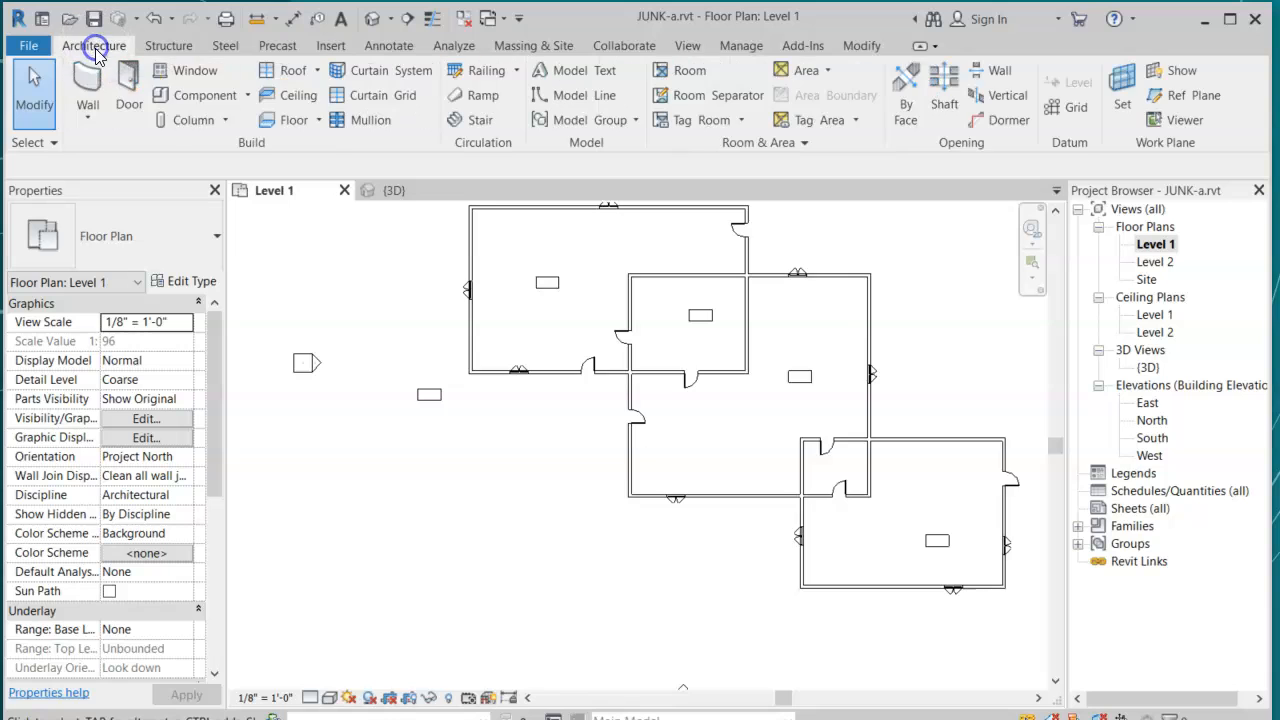
click(193, 100)
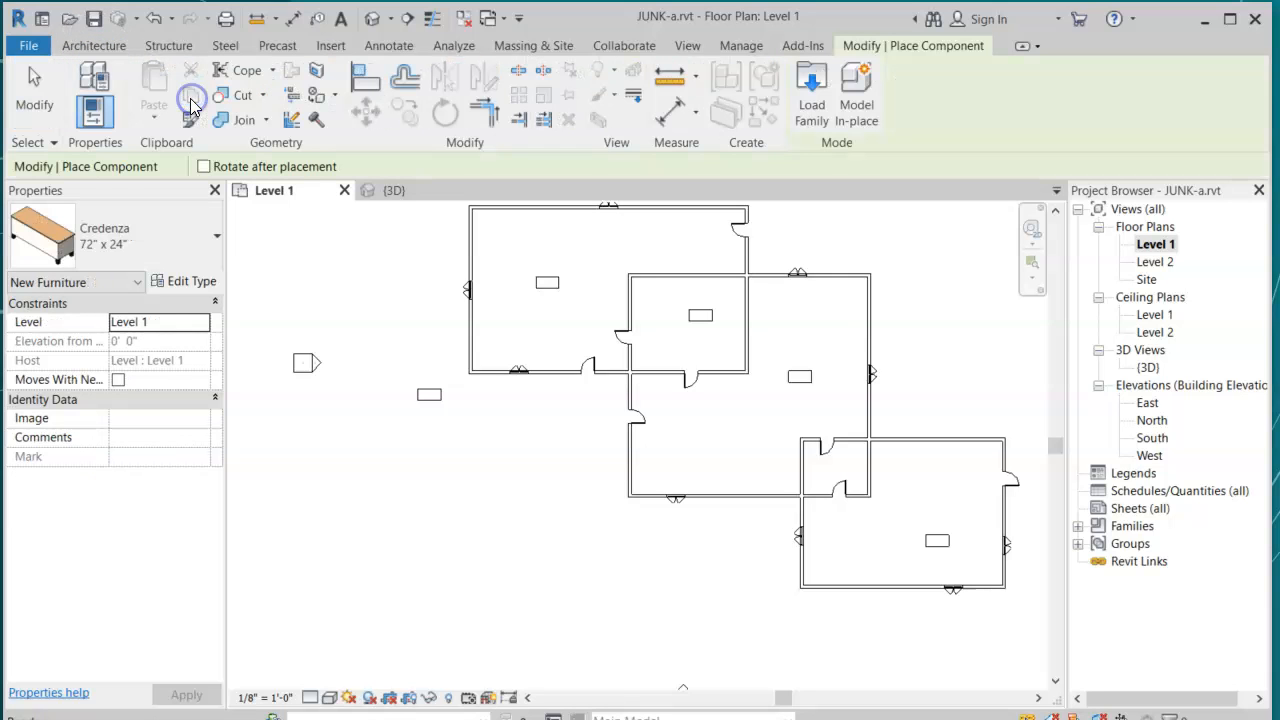
click(177, 233)
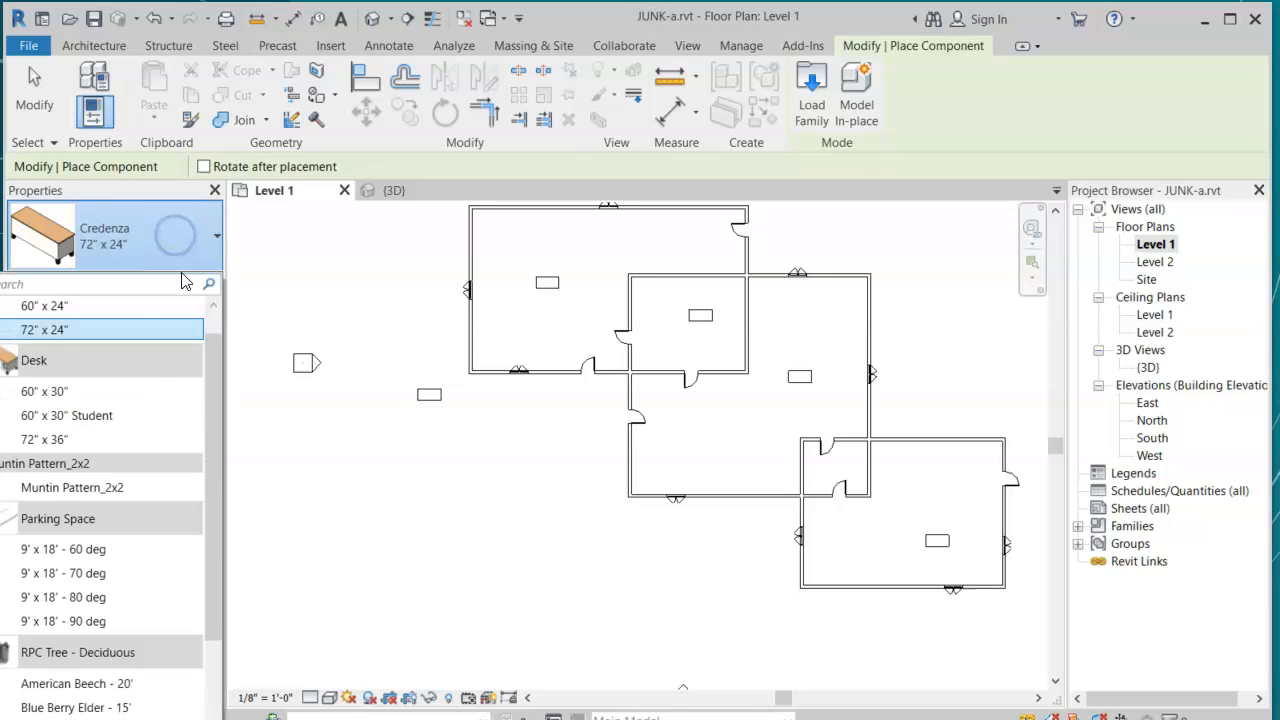
scroll(127, 400, down, 10)
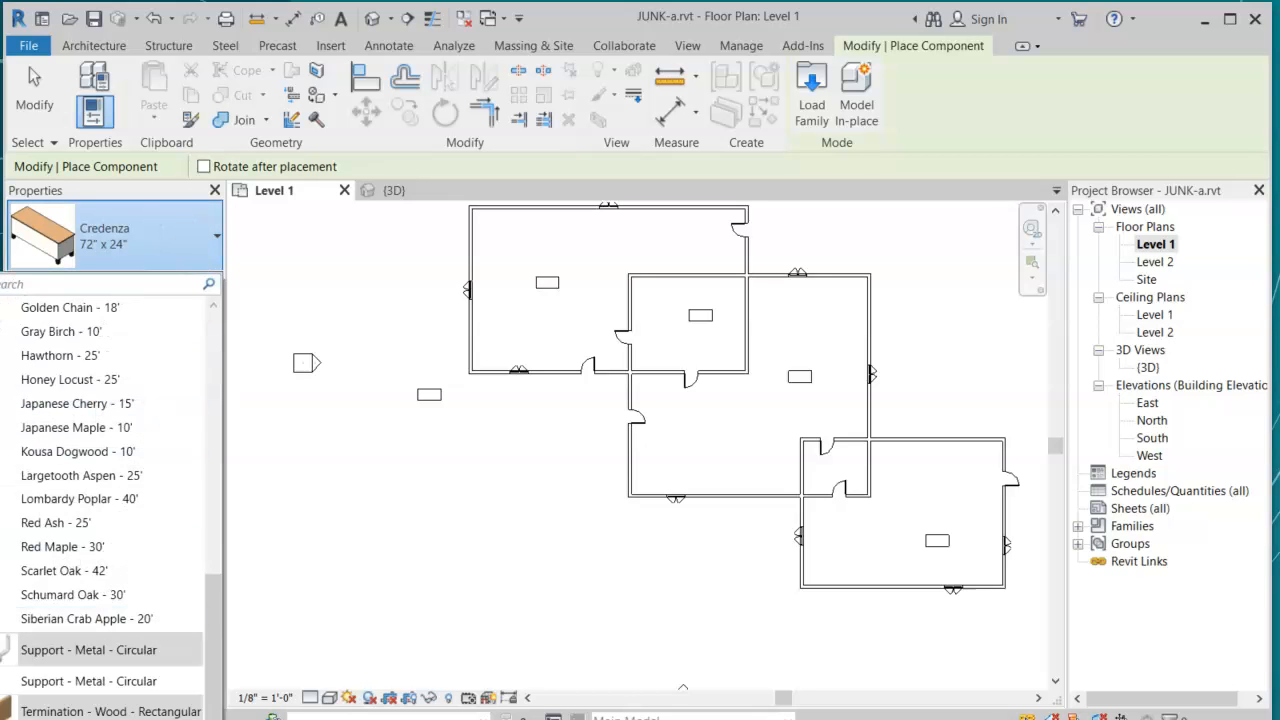
scroll(135, 630, up, 9)
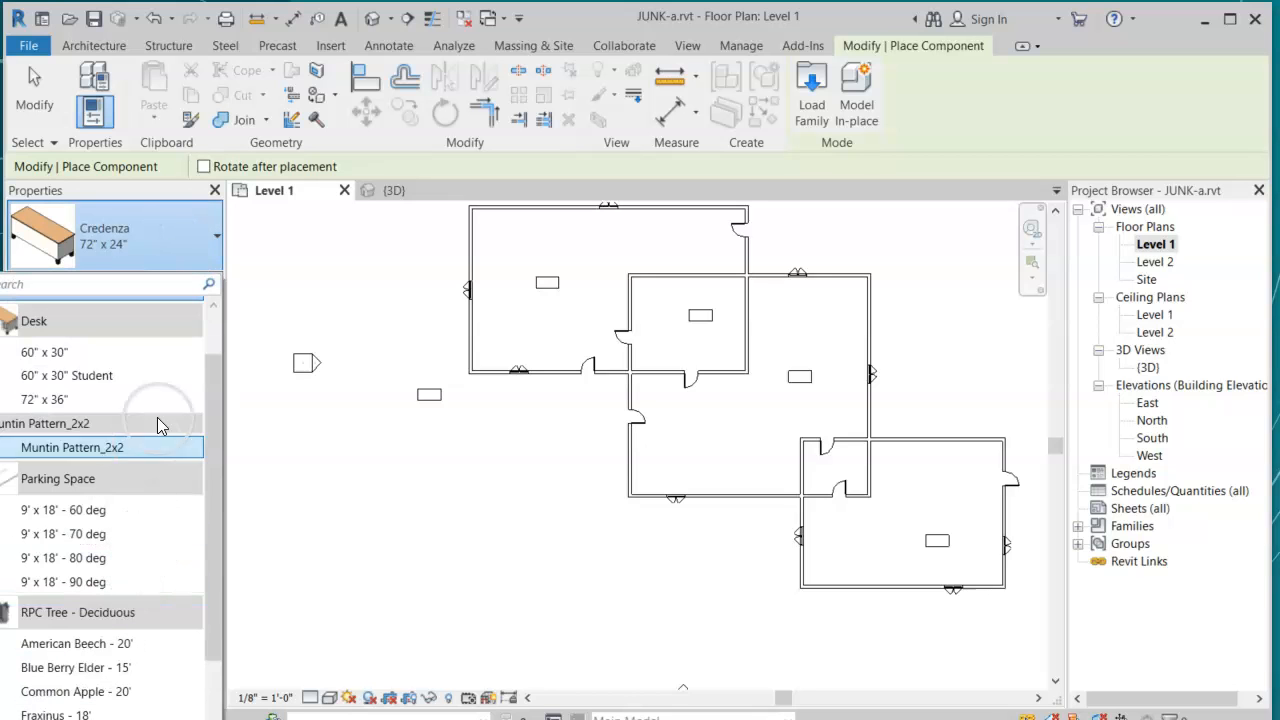
click(122, 351)
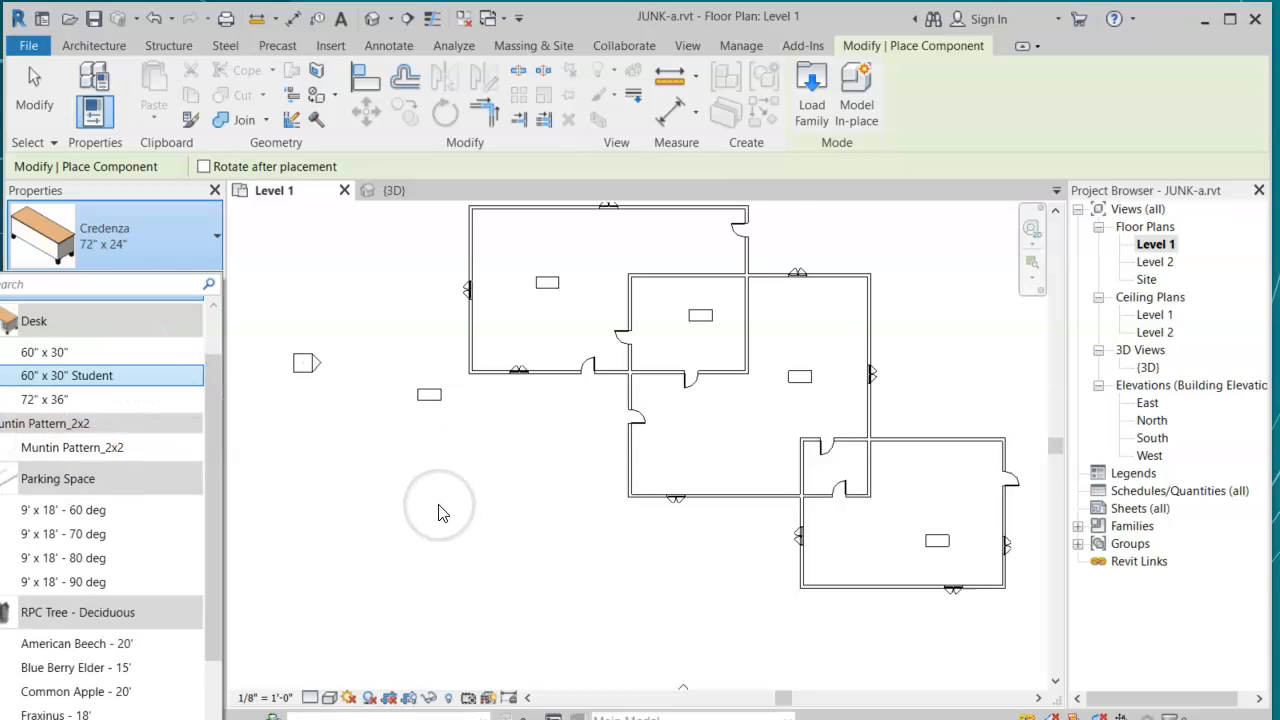
scroll(407, 467, up, 1)
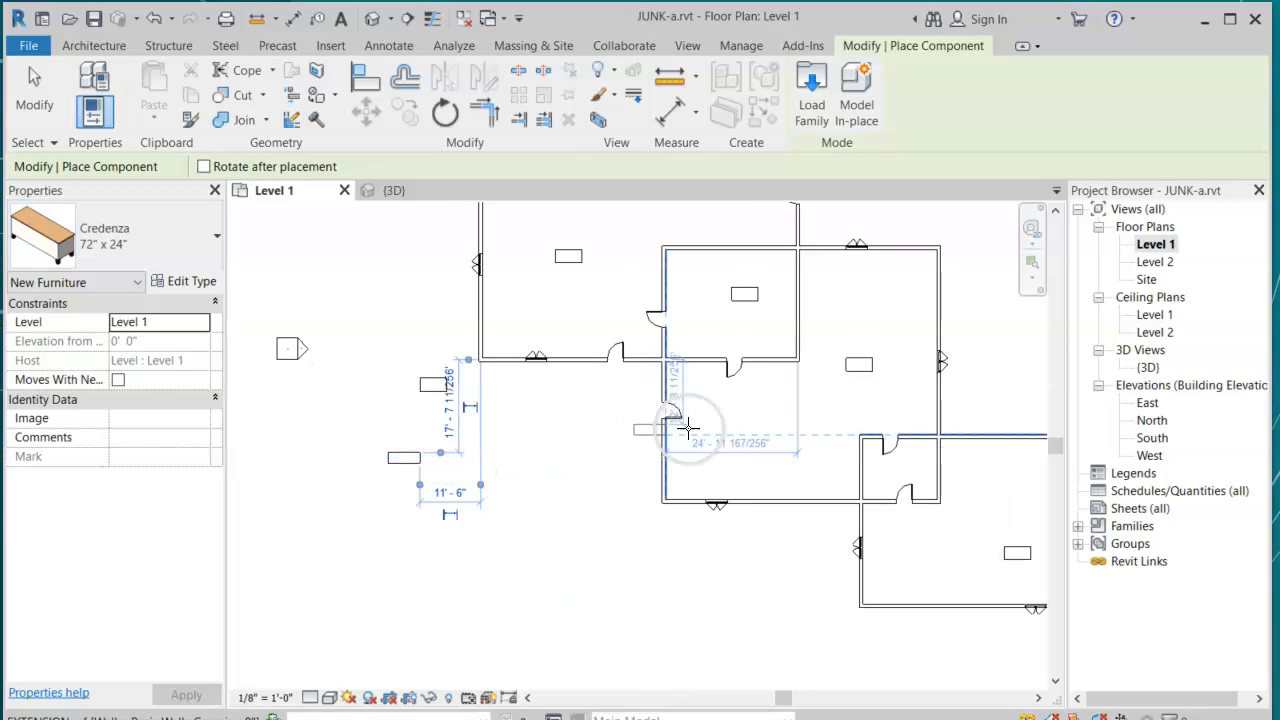
click(729, 435)
click(901, 560)
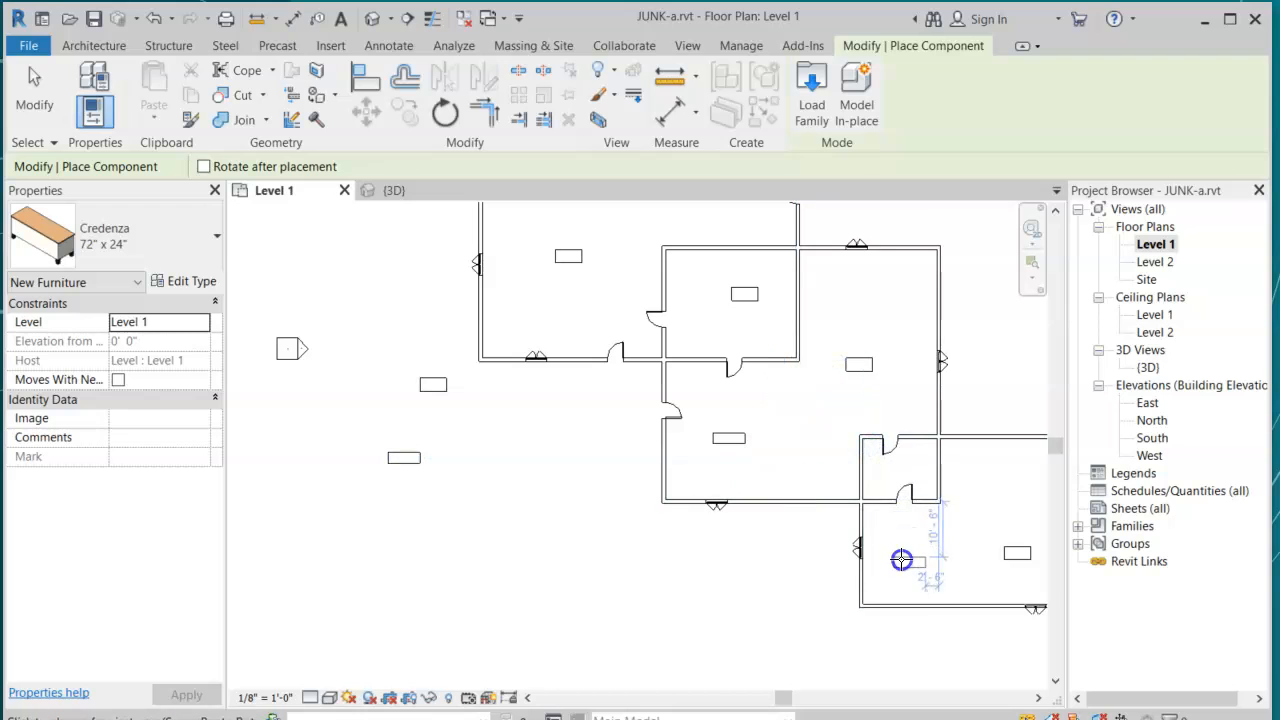
- Place credenzas in the lower-right overlap and in the upper-left rectangle beside its desk, and end component placement
click(877, 473)
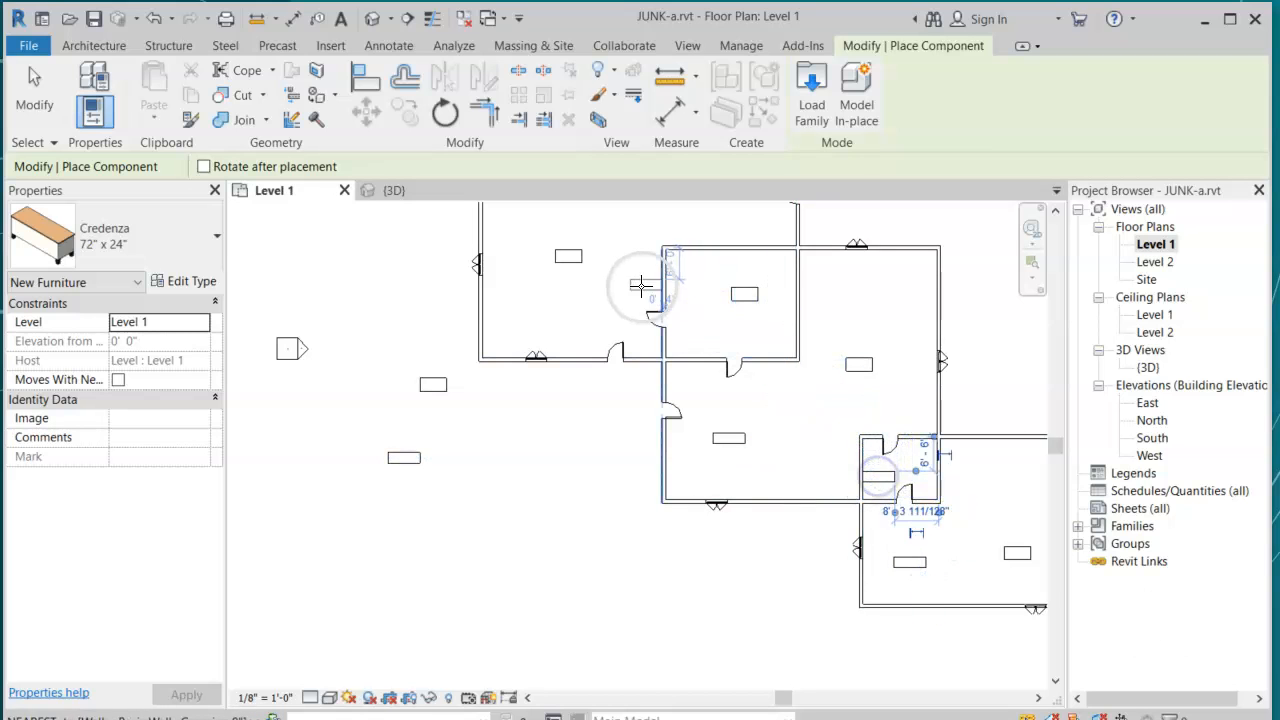
scroll(612, 271, up, 6)
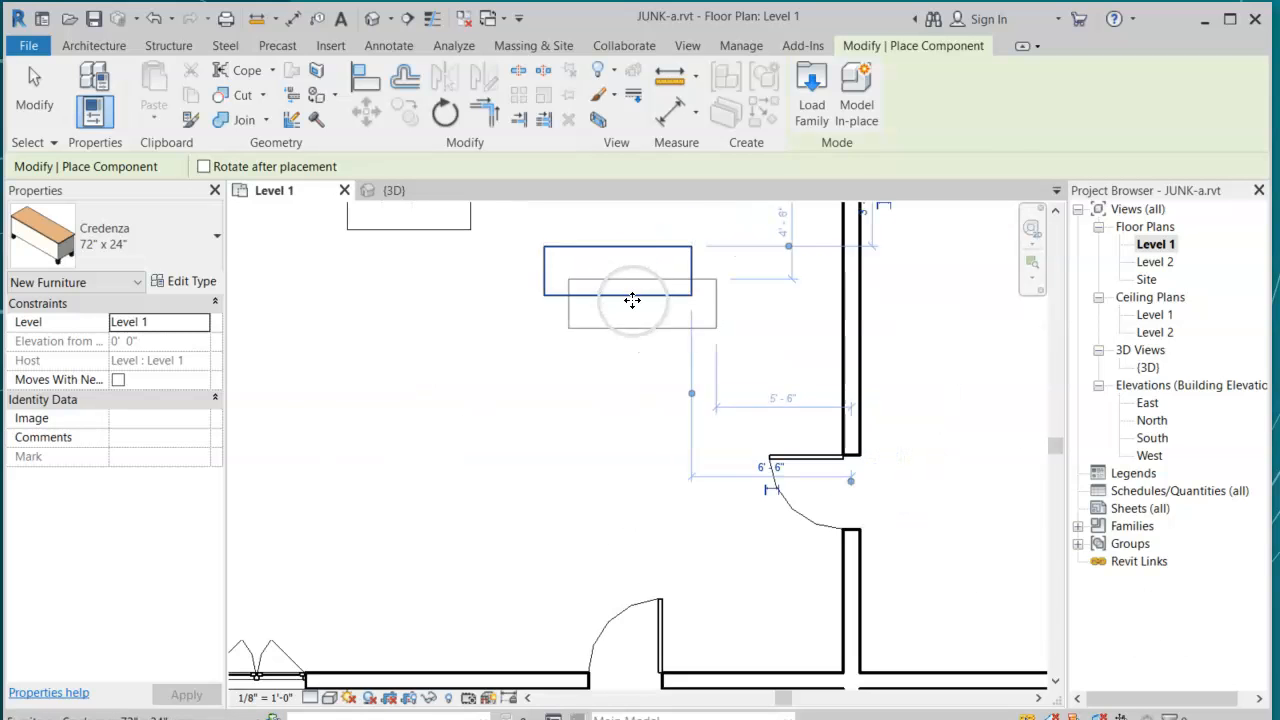
click(689, 244)
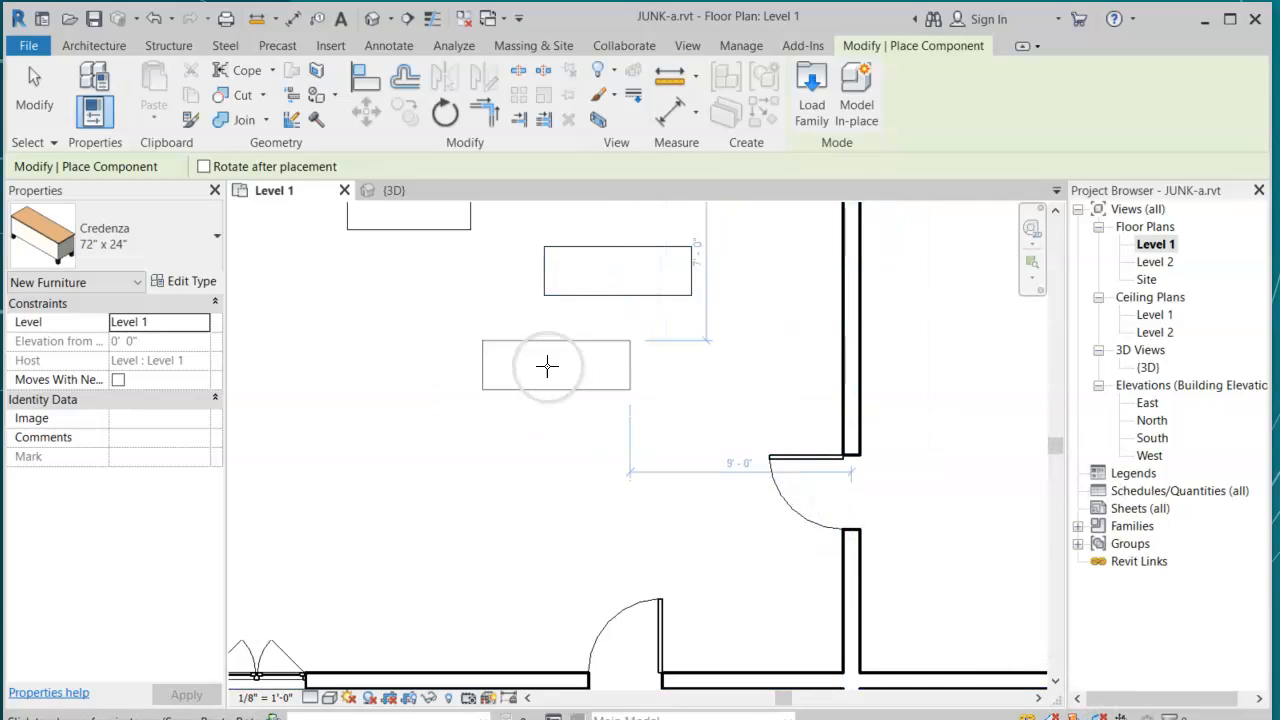
key(Escape)
key(Escape)
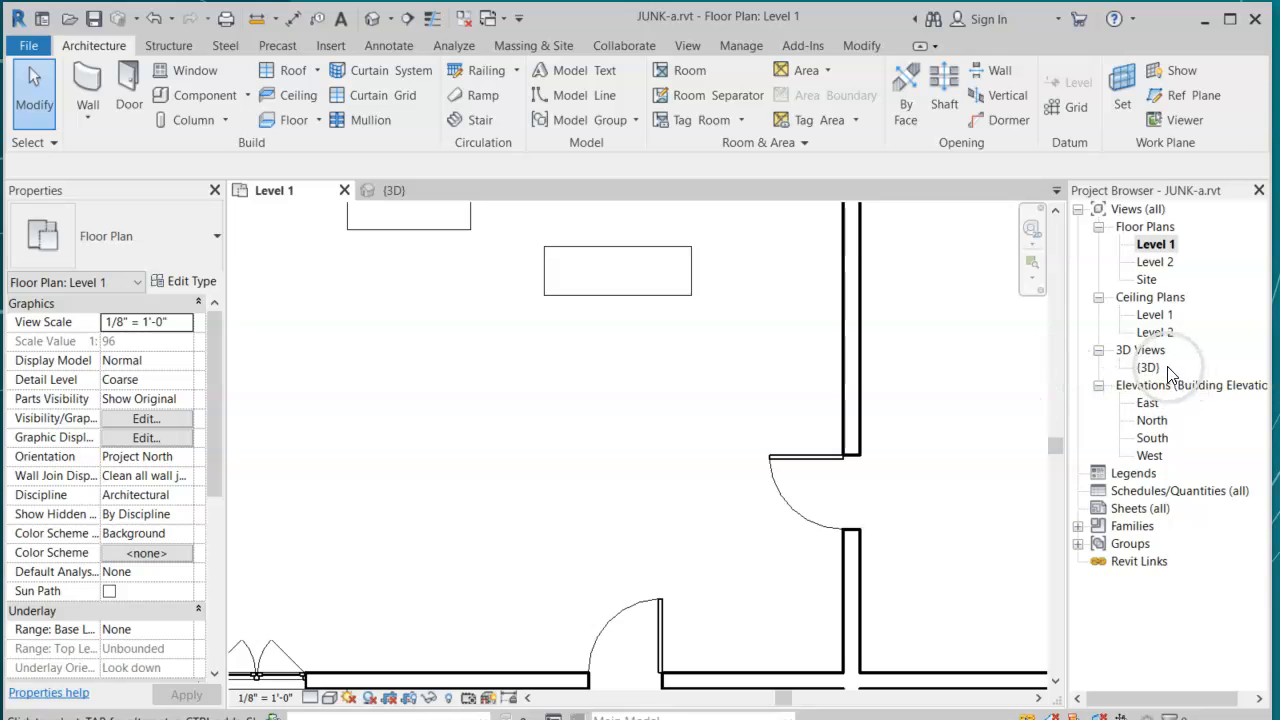
- Open the {3D} view and examine the desks and credenzas placed inside and outside the walls
click(1148, 368)
double_click(1149, 369)
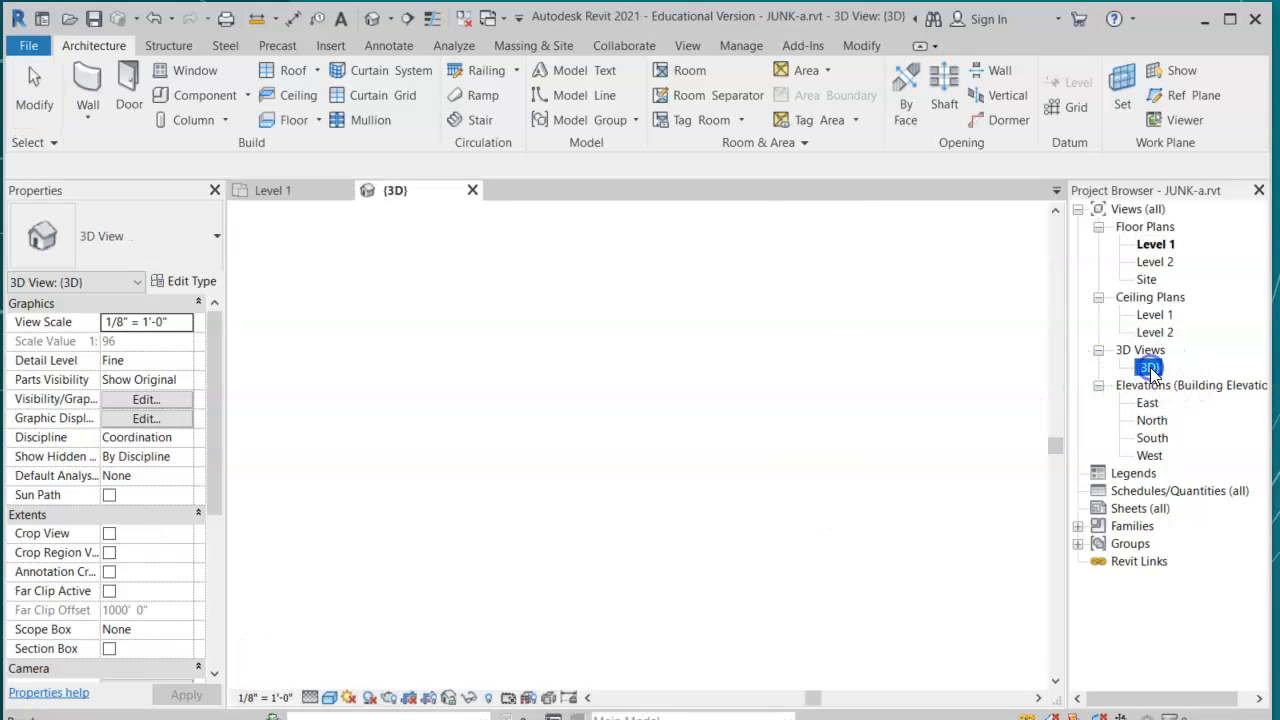
scroll(586, 437, up, 6)
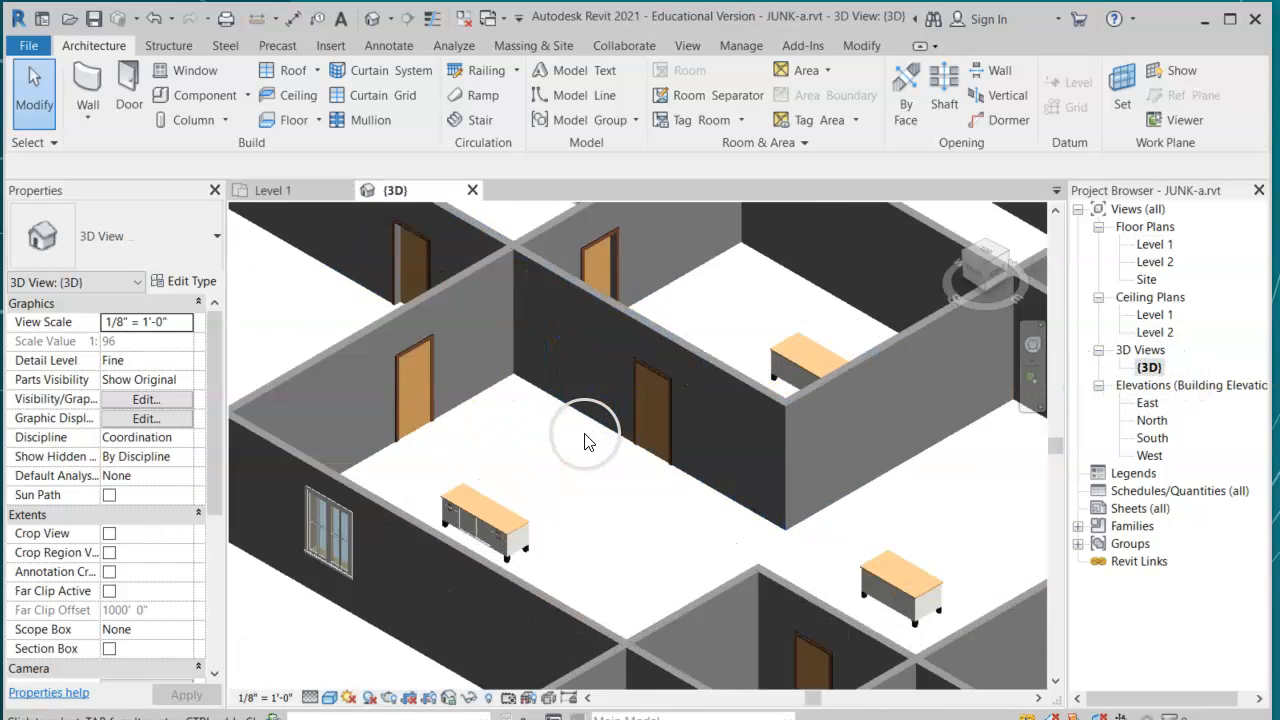
scroll(586, 437, down, 4)
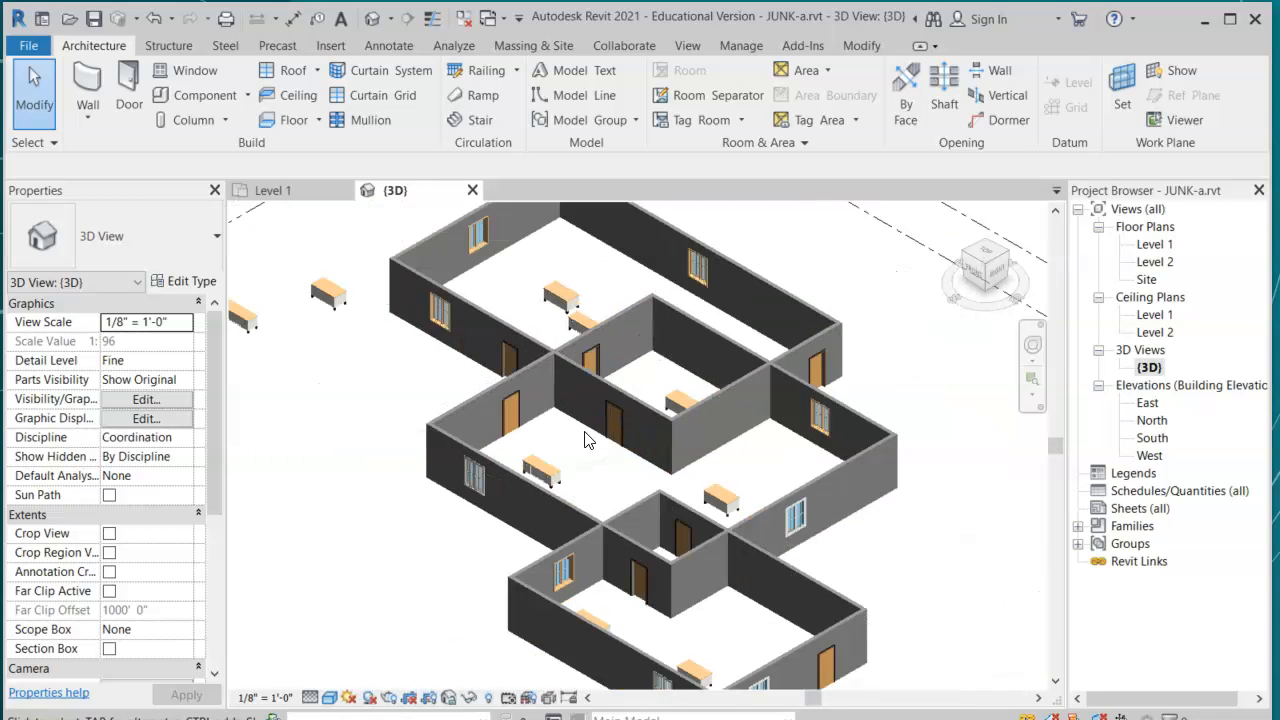